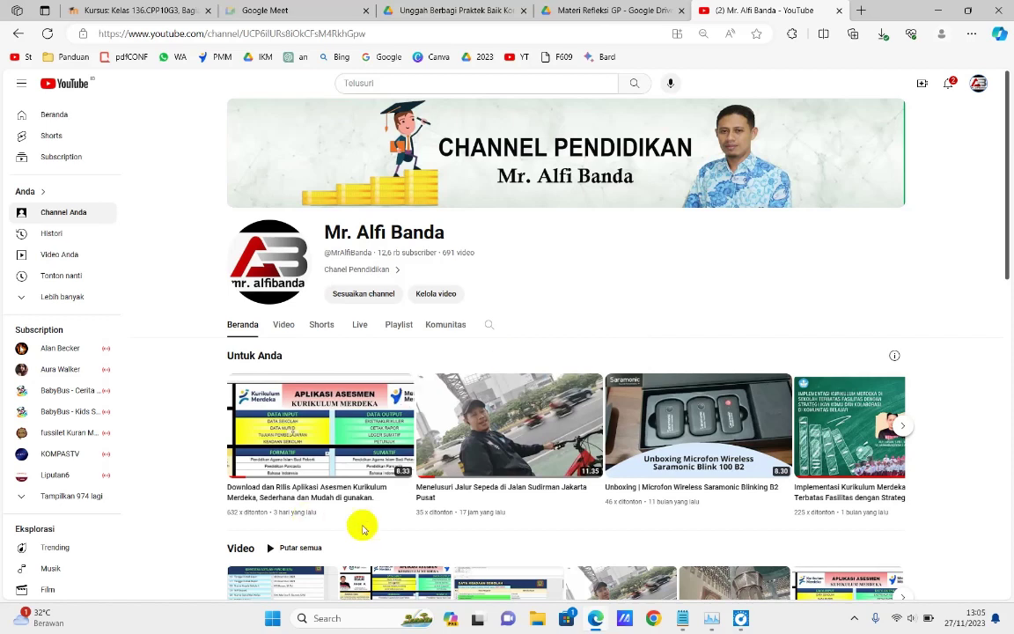
Open the 'Download dan Rilis Aplikasi Asesmen' Kurikulum Merdeka video and pause playback.
{"action": "mouse_move", "coordinate": [349, 503]}
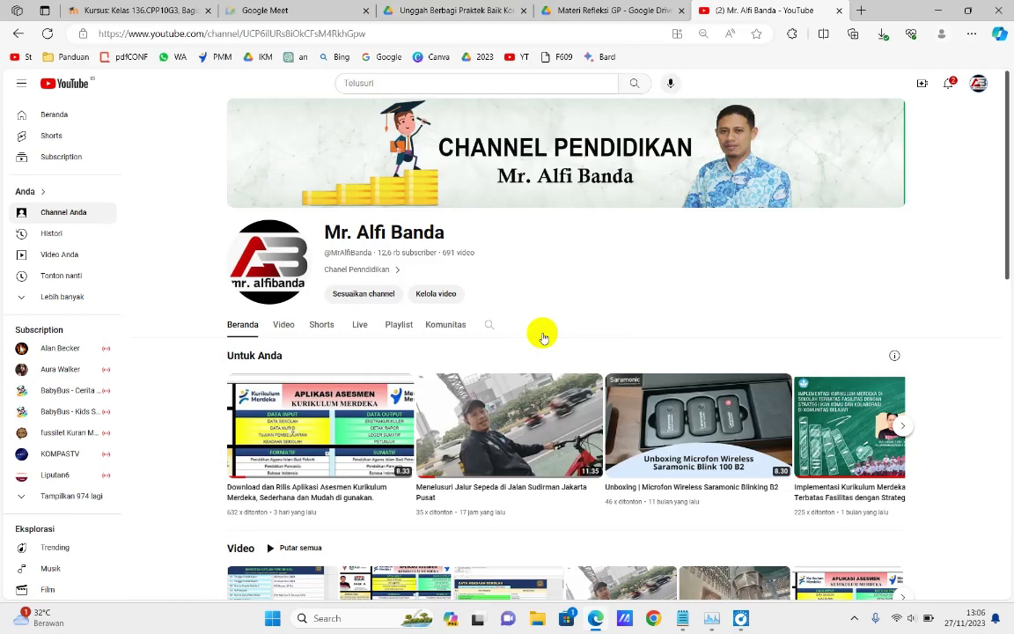
{"action": "left_click", "coordinate": [335, 500]}
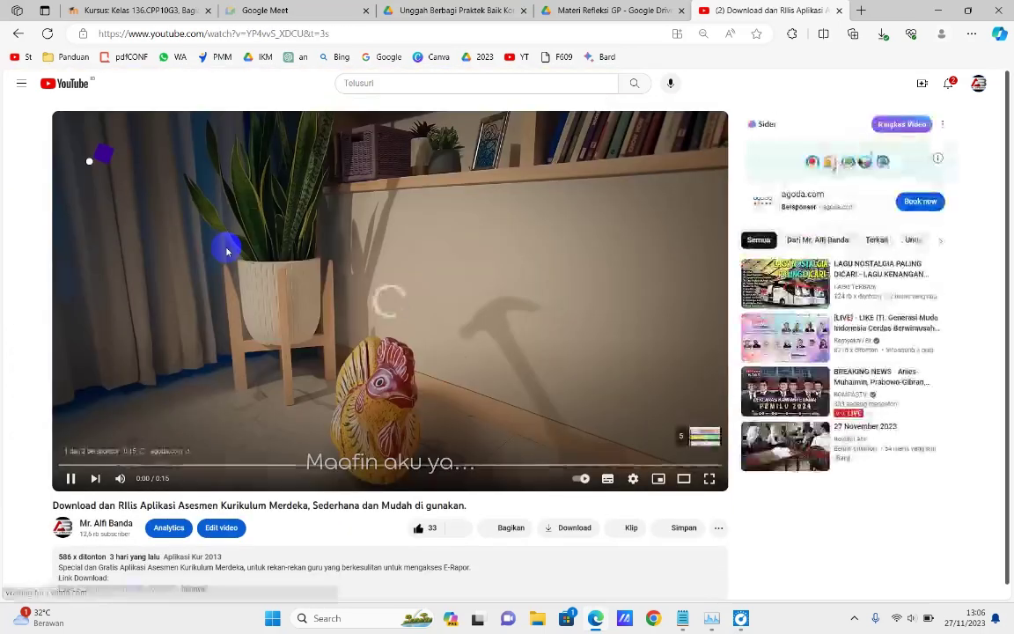
{"action": "left_click", "coordinate": [187, 294]}
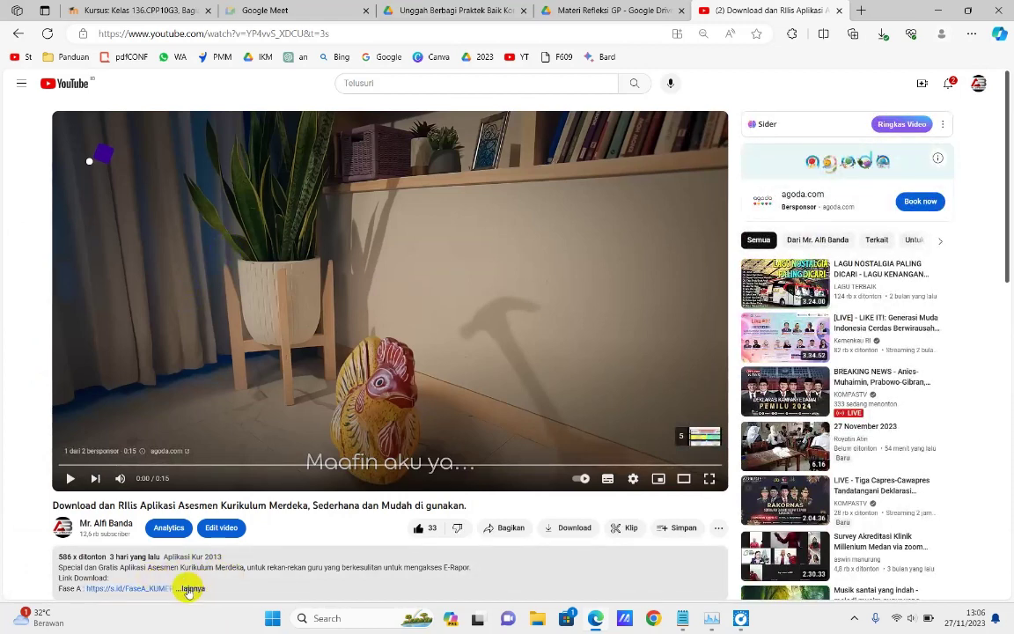
Expand the video's description to reveal the Fase A download link.
{"action": "left_click", "coordinate": [156, 588]}
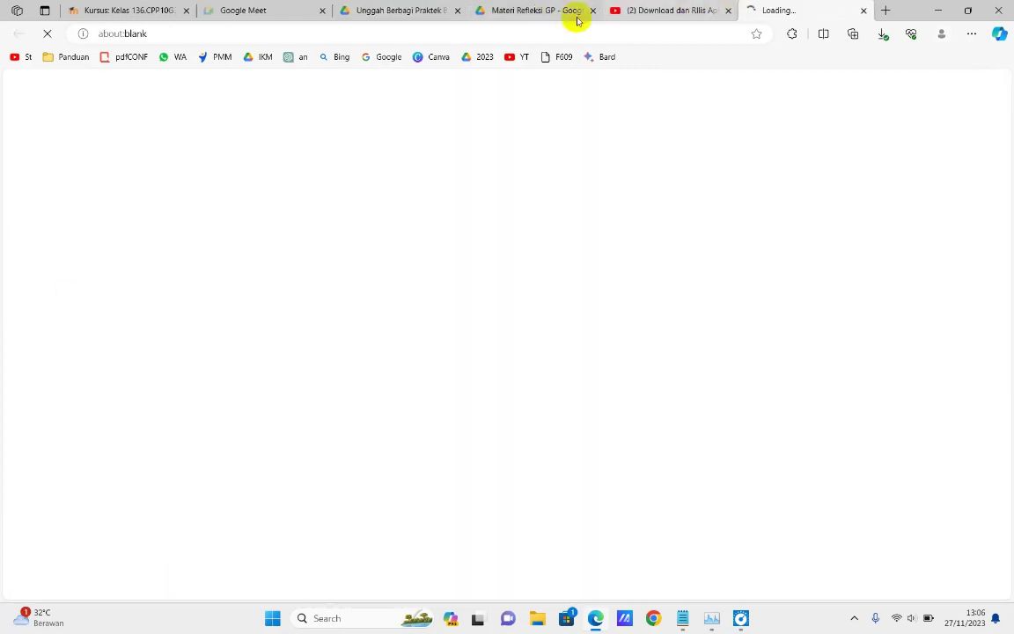
{"action": "left_click", "coordinate": [616, 13]}
{"action": "scroll", "coordinate": [166, 353], "scroll_direction": "down", "scroll_amount": 1}
{"action": "scroll", "coordinate": [195, 290], "scroll_direction": "down", "scroll_amount": 3}
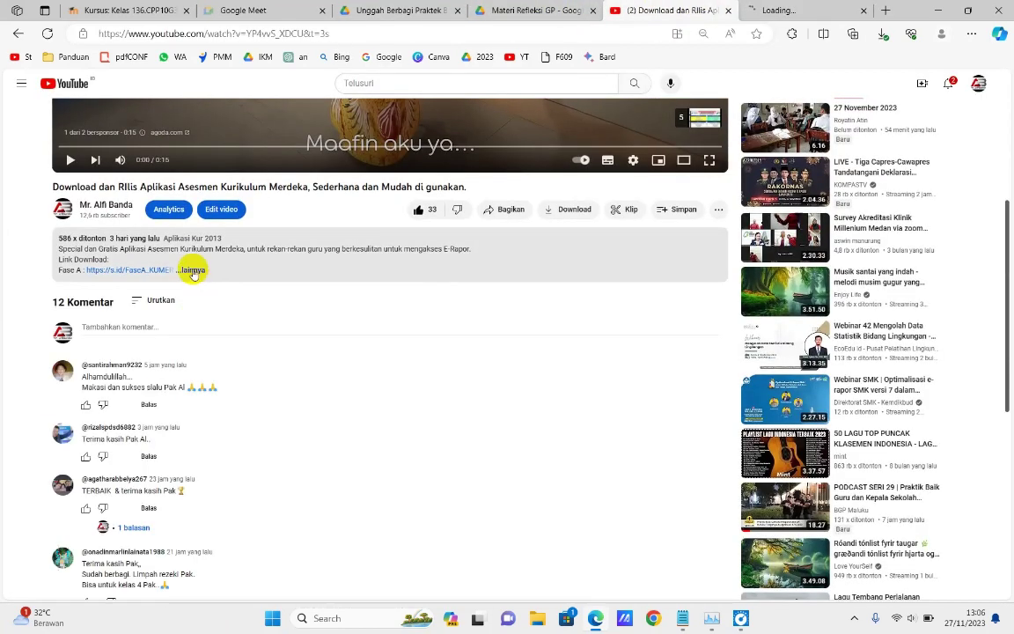
{"action": "scroll", "coordinate": [190, 269], "scroll_direction": "up", "scroll_amount": 3}
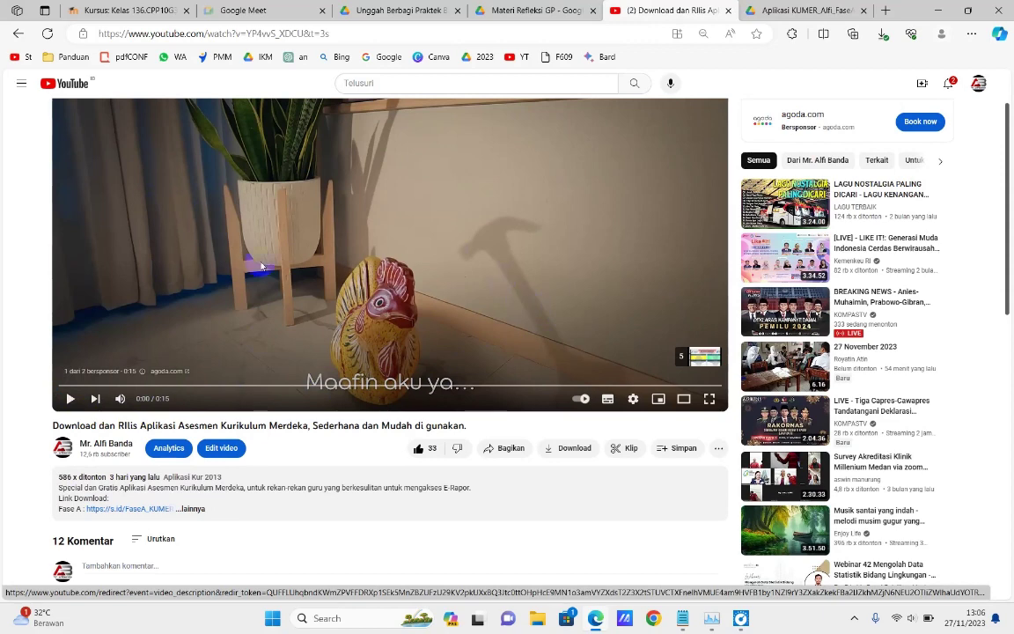
{"action": "scroll", "coordinate": [269, 375], "scroll_direction": "down", "scroll_amount": 1}
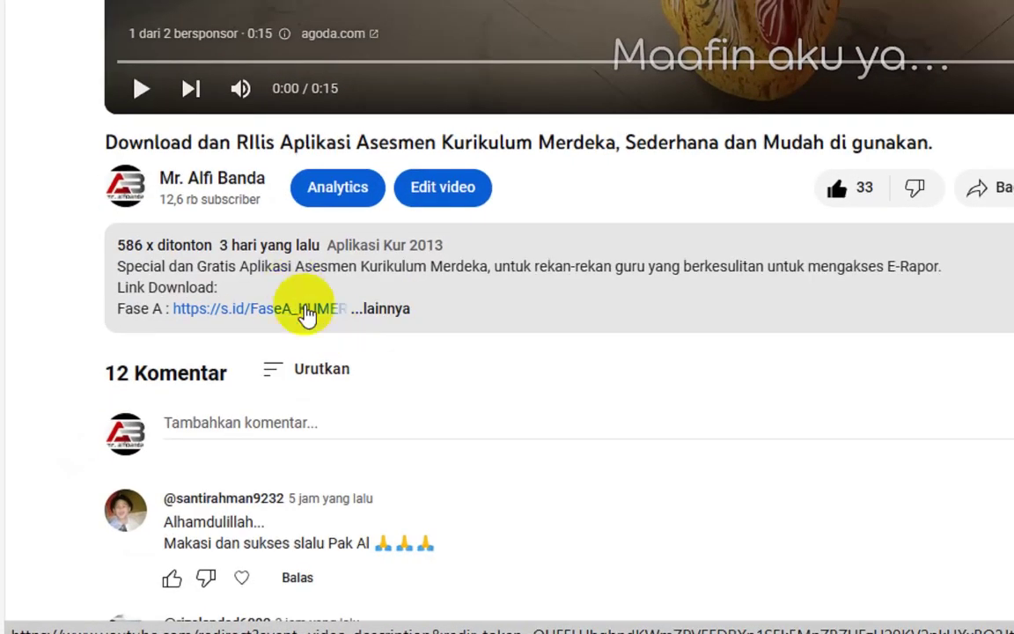
{"action": "mouse_move", "coordinate": [71, 401]}
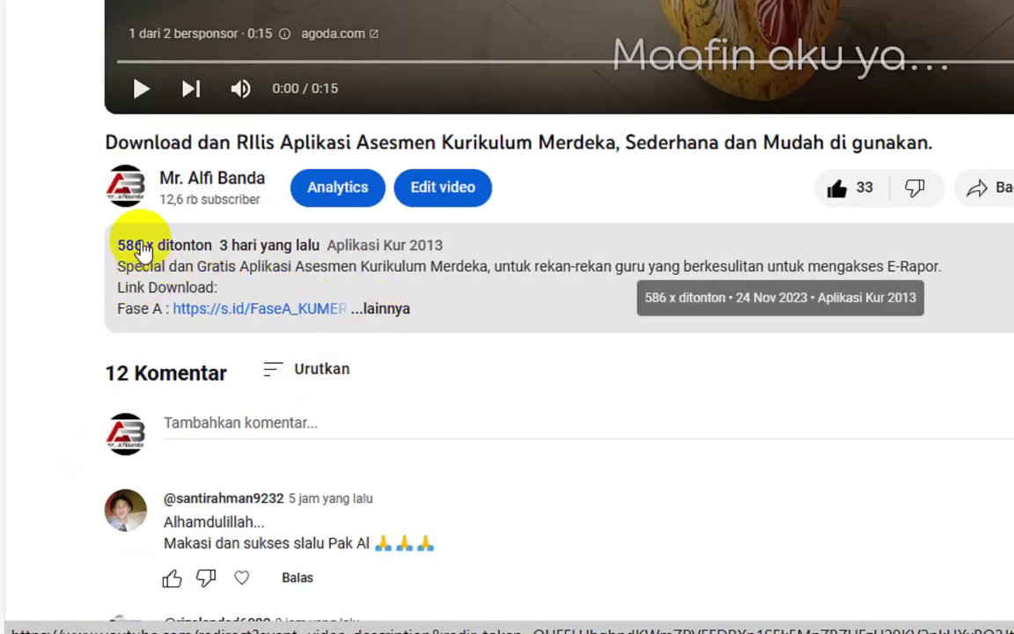
{"action": "left_click", "coordinate": [382, 310]}
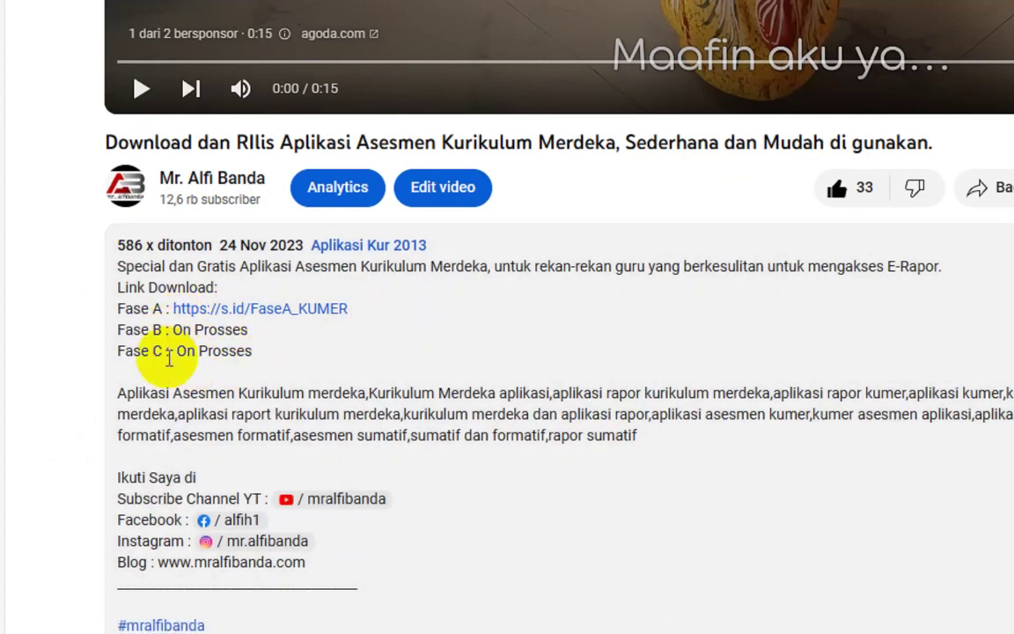
Open the FaseA_KUMER Drive link and download Aplikasi KUMER_Alfi_FaseA.xlsm.
{"action": "left_click", "coordinate": [301, 314]}
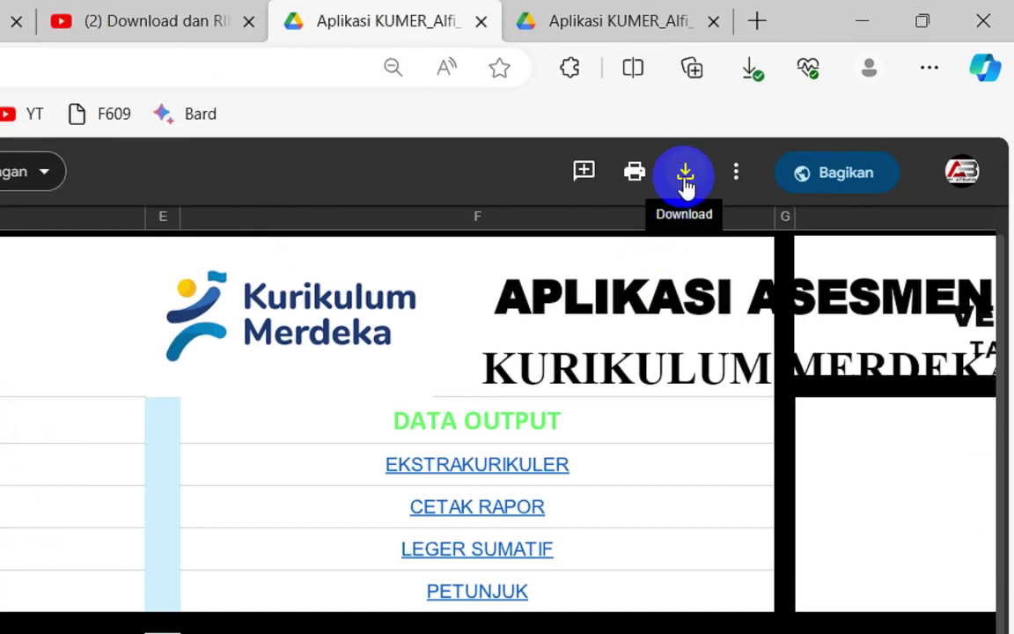
{"action": "left_click", "coordinate": [686, 183]}
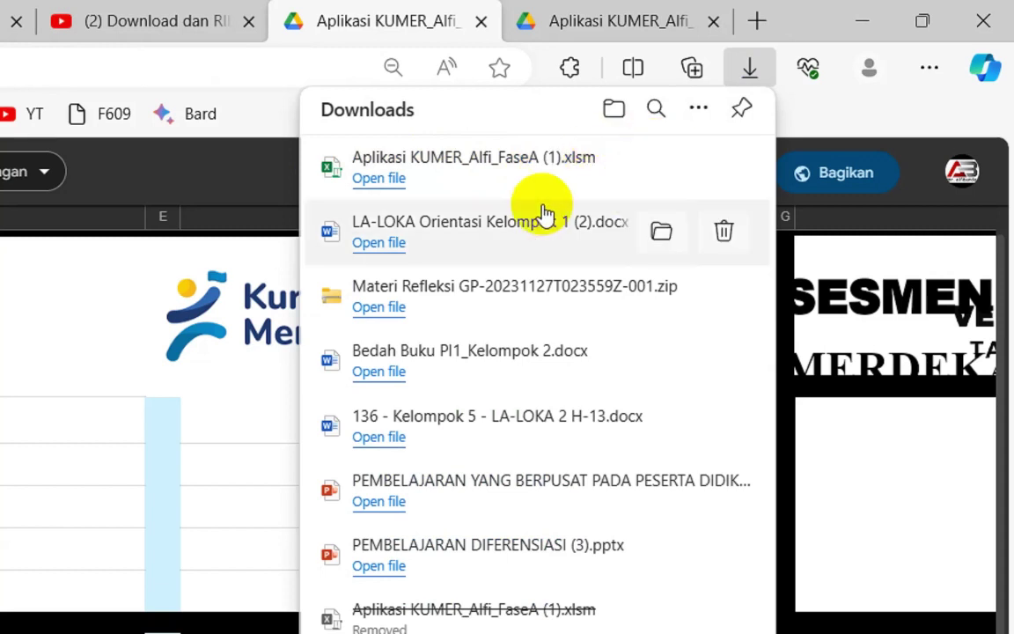
Open Aplikasi KUMER_Alfi_FaseA (1).xlsm from Edge's Downloads flyout into Excel.
{"action": "left_click", "coordinate": [379, 179]}
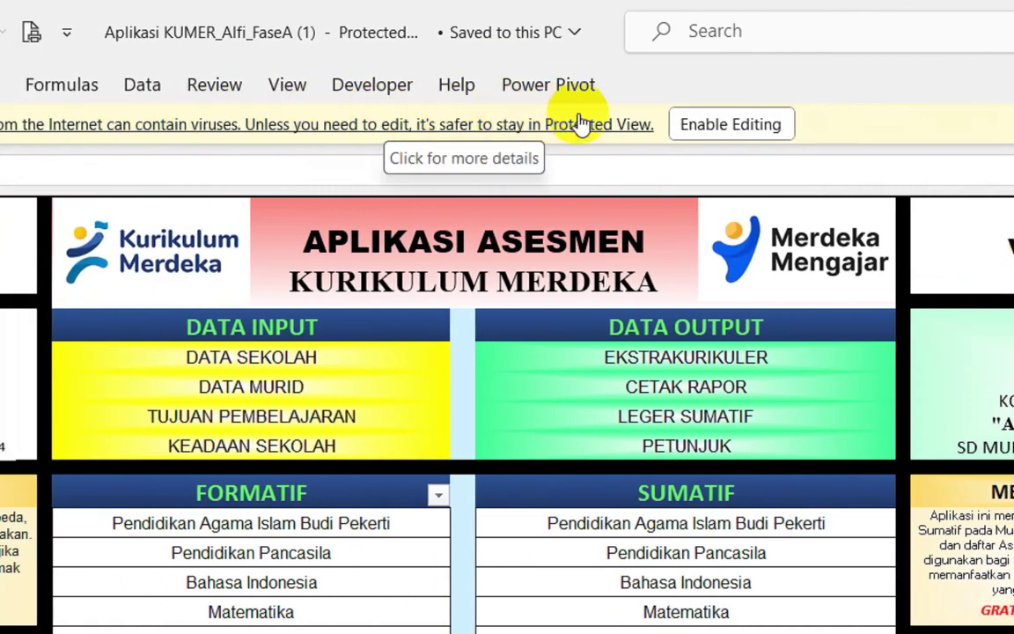
Enable Editing on the Protected View bar of the assessment workbook.
{"action": "left_click", "coordinate": [720, 122]}
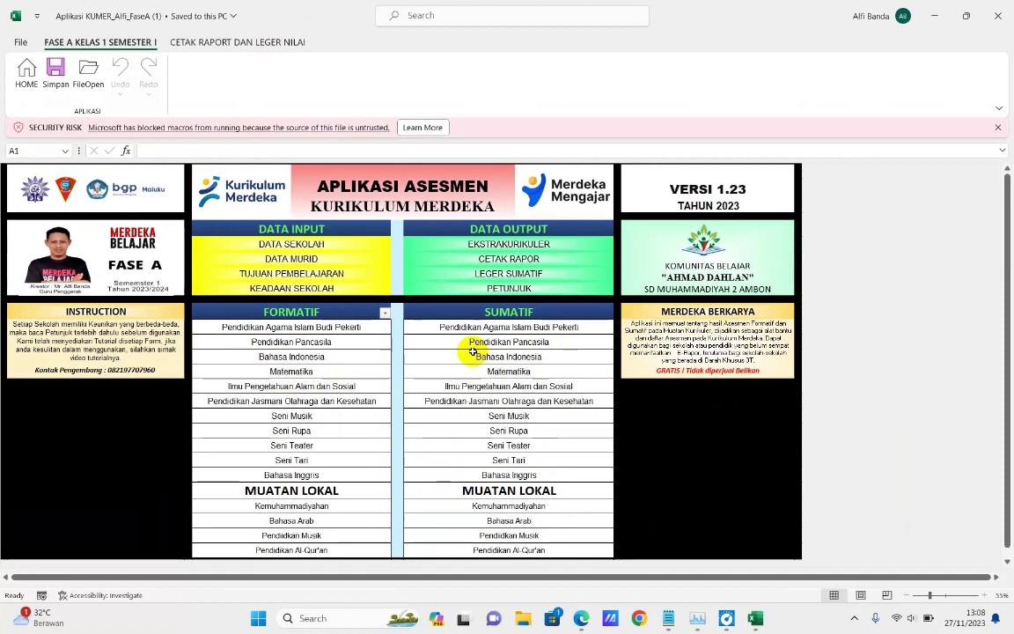
{"action": "left_click", "coordinate": [524, 617]}
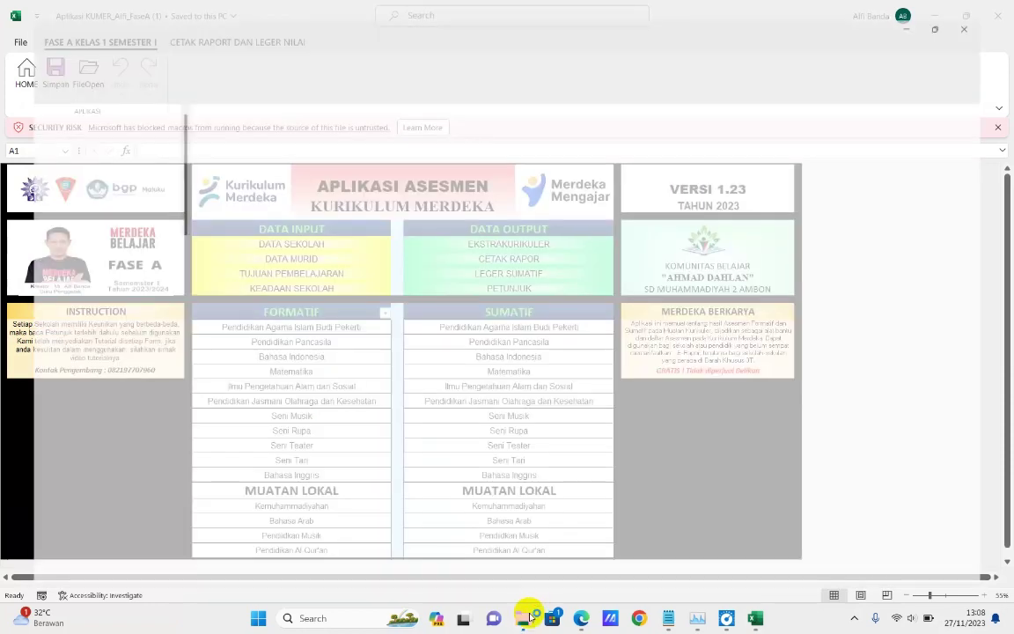
{"action": "left_click", "coordinate": [59, 211]}
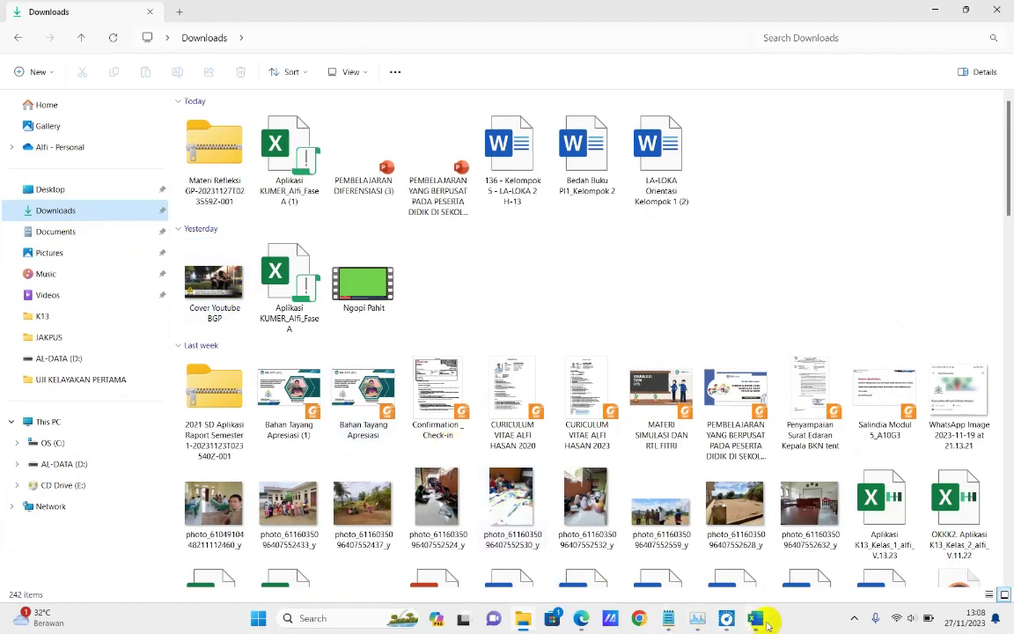
{"action": "left_click", "coordinate": [764, 620]}
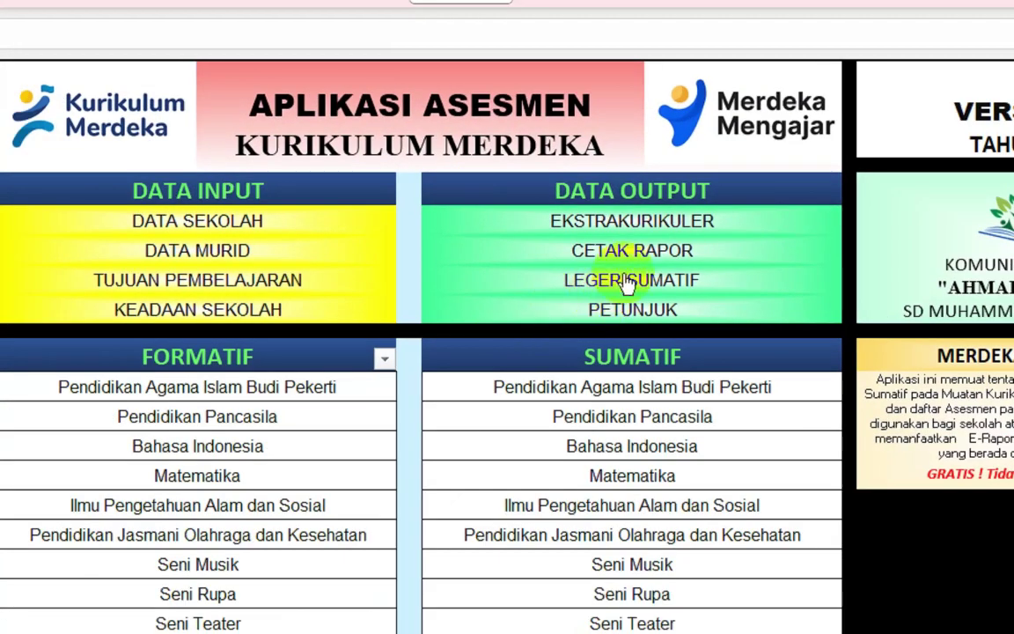
Open the CETAK RAPOR report sheet, try Hapus Kolom, and dismiss the blocked-macro error.
{"action": "left_click", "coordinate": [509, 260]}
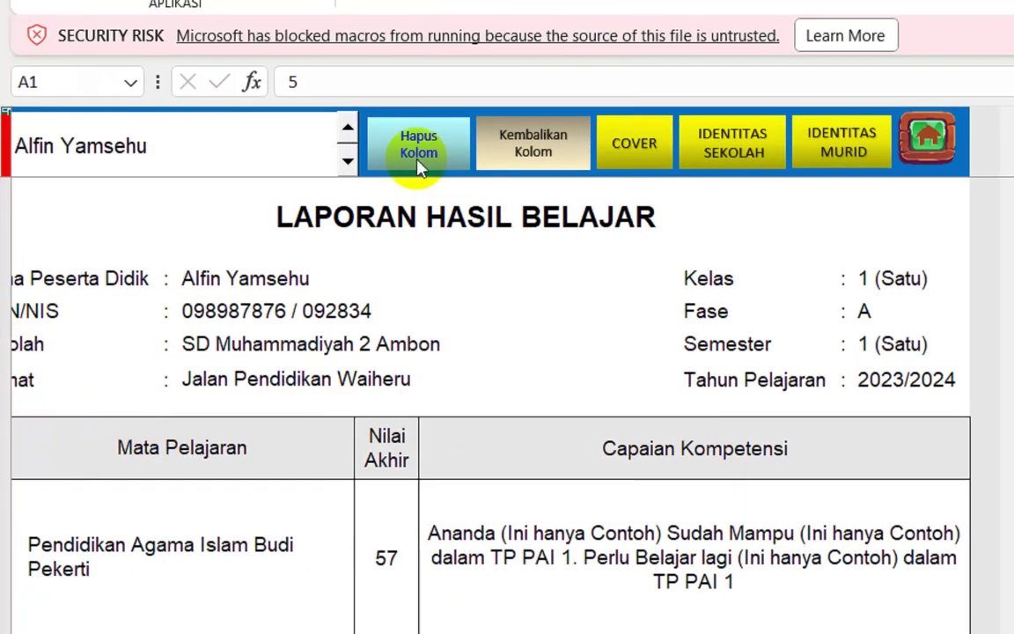
{"action": "left_click", "coordinate": [423, 150]}
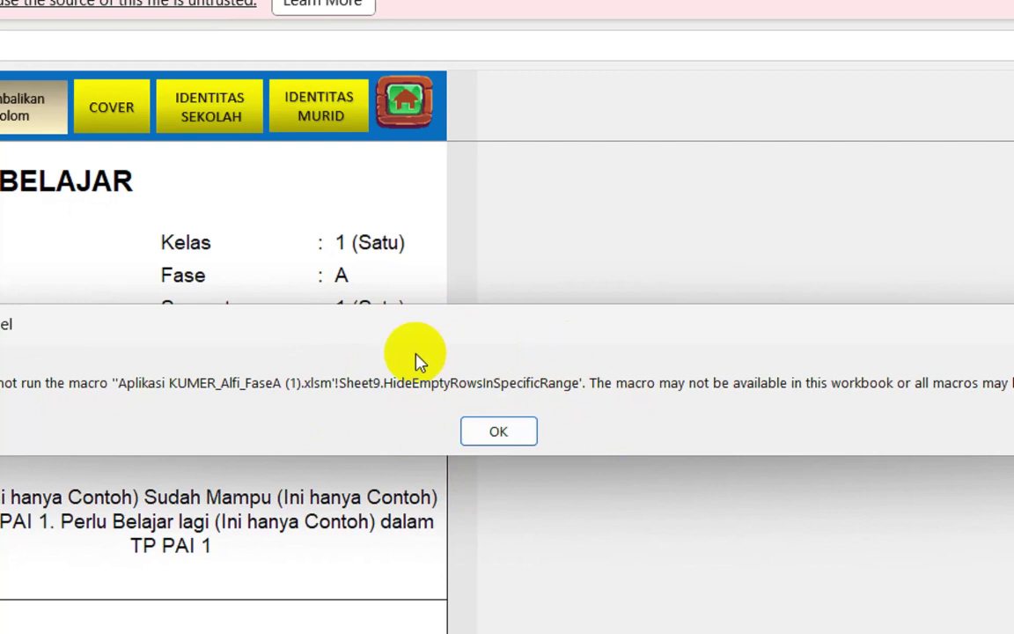
{"action": "left_click", "coordinate": [471, 434]}
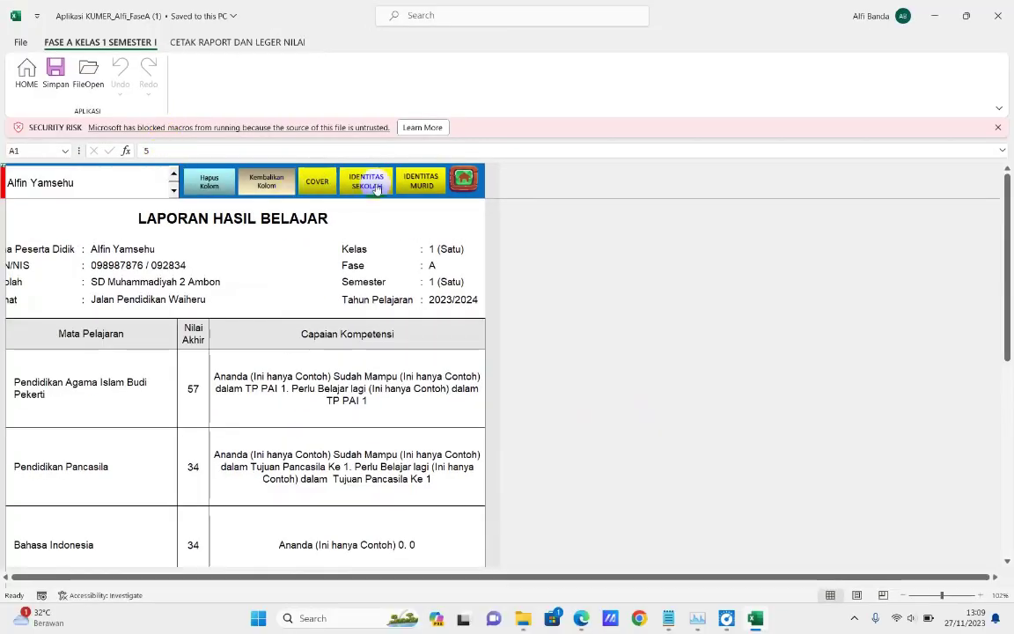
In DATA KEADAAN SEKOLAH, clear the unused Seni Teater, Seni Rupa and Bahasa Inggris subjects, keeping Seni Tari.
{"action": "left_click", "coordinate": [464, 179]}
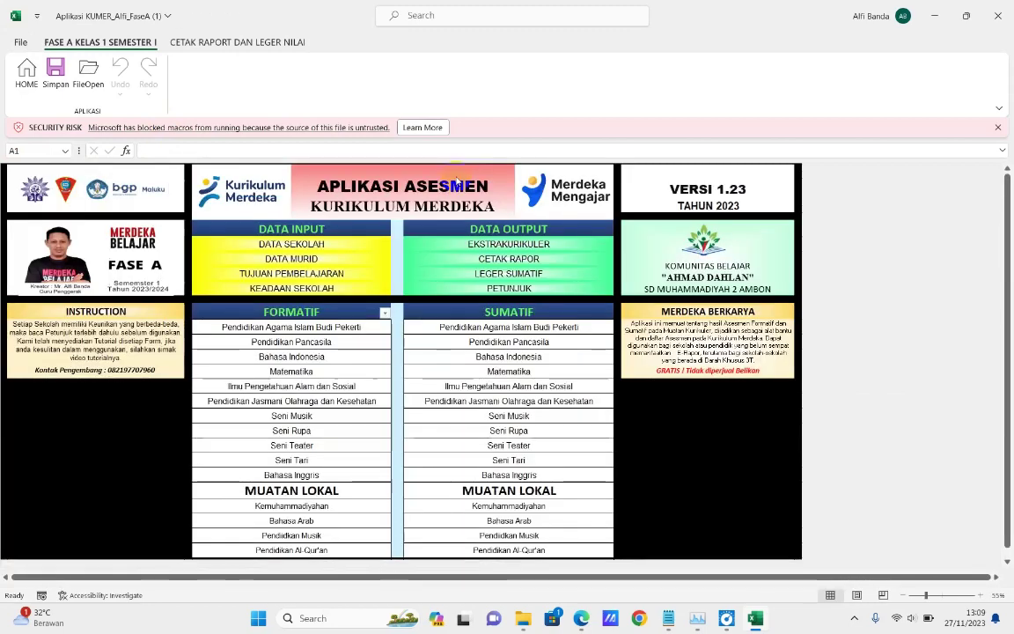
{"action": "left_click", "coordinate": [292, 291]}
{"action": "scroll", "coordinate": [104, 467], "scroll_direction": "down", "scroll_amount": 1}
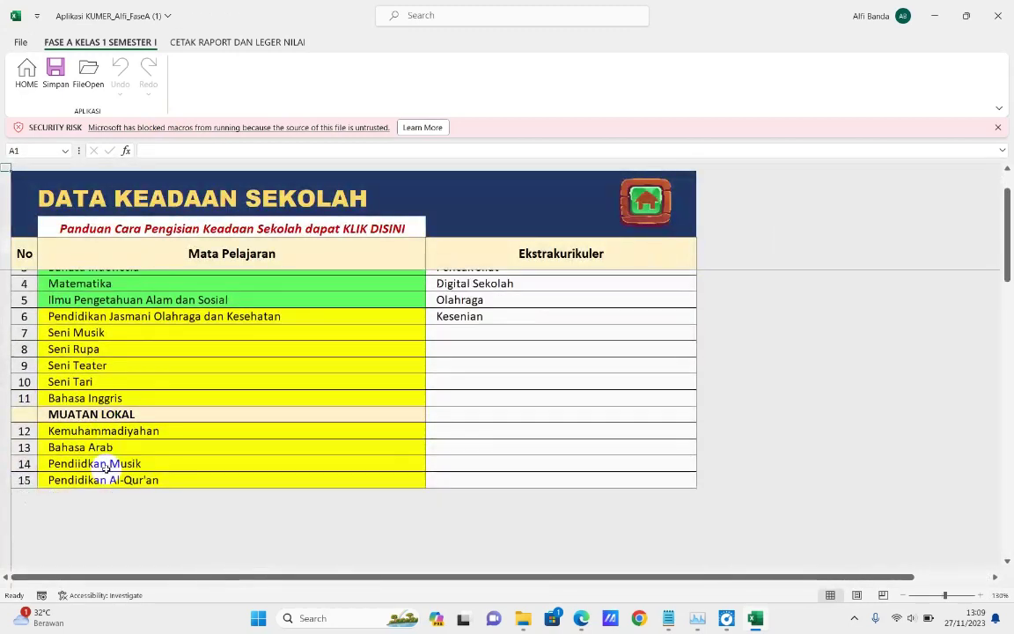
{"action": "left_click", "coordinate": [89, 329]}
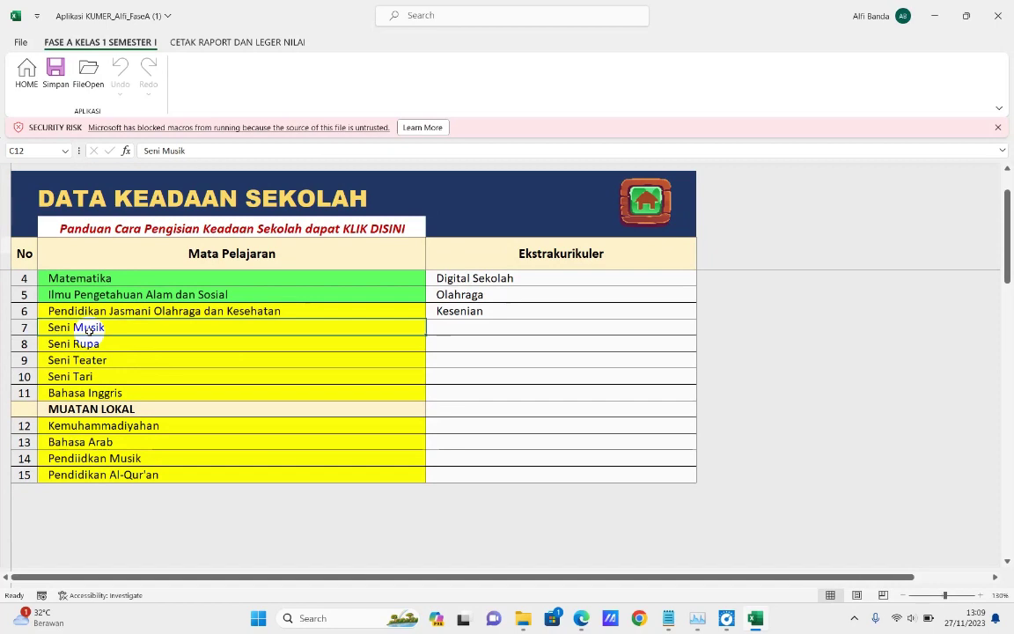
{"action": "key", "text": "Down"}
{"action": "key", "text": "Down"}
{"action": "key", "text": "Delete"}
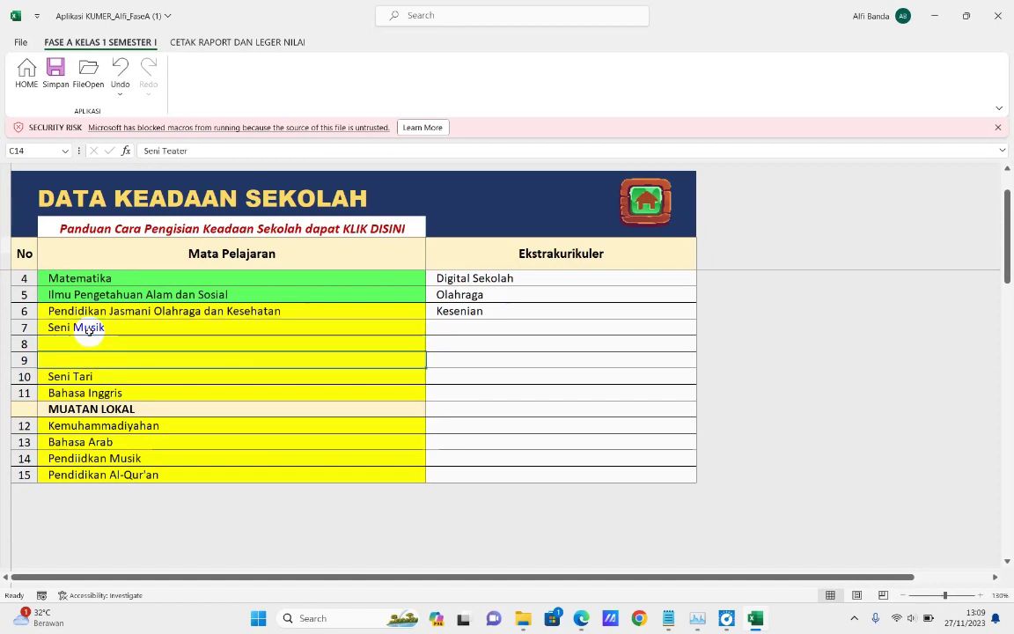
{"action": "key", "text": "Down"}
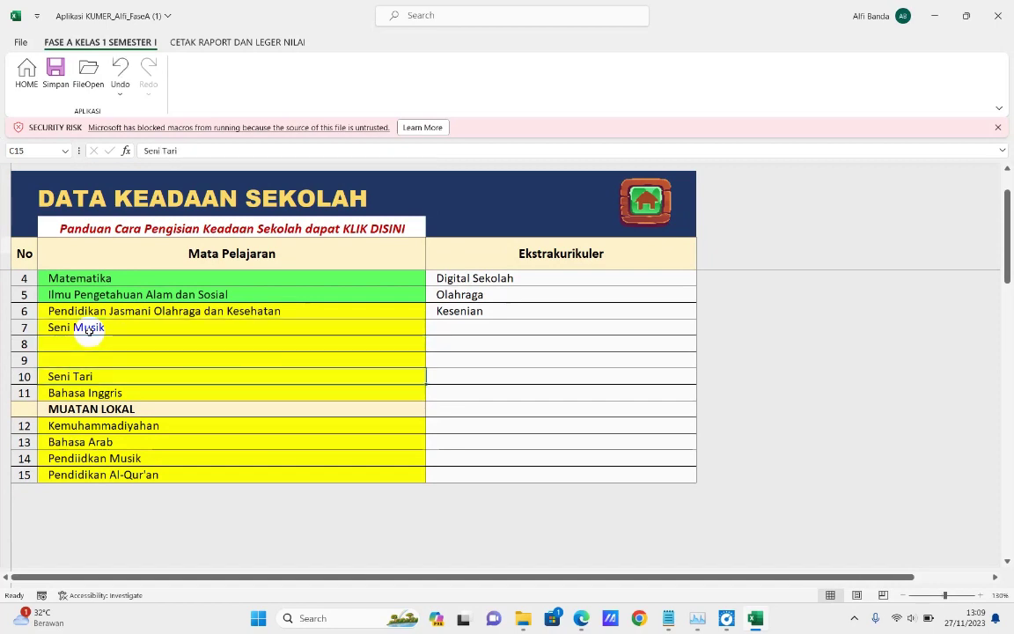
{"action": "key", "text": "Down"}
{"action": "key", "text": "Delete"}
{"action": "key", "text": "Down"}
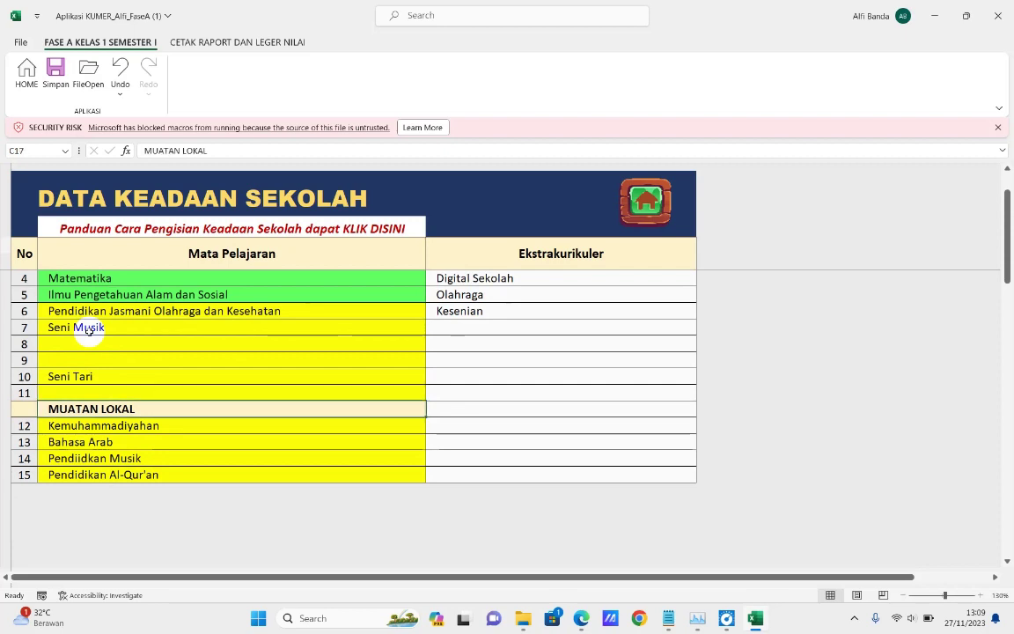
{"action": "key", "text": "Down"}
Restore Pendiidkan Musik in row 14 after clearing it, then select the empty row-9 subject cell.
{"action": "key", "text": "Down"}
{"action": "key", "text": "Down"}
{"action": "key", "text": "Delete"}
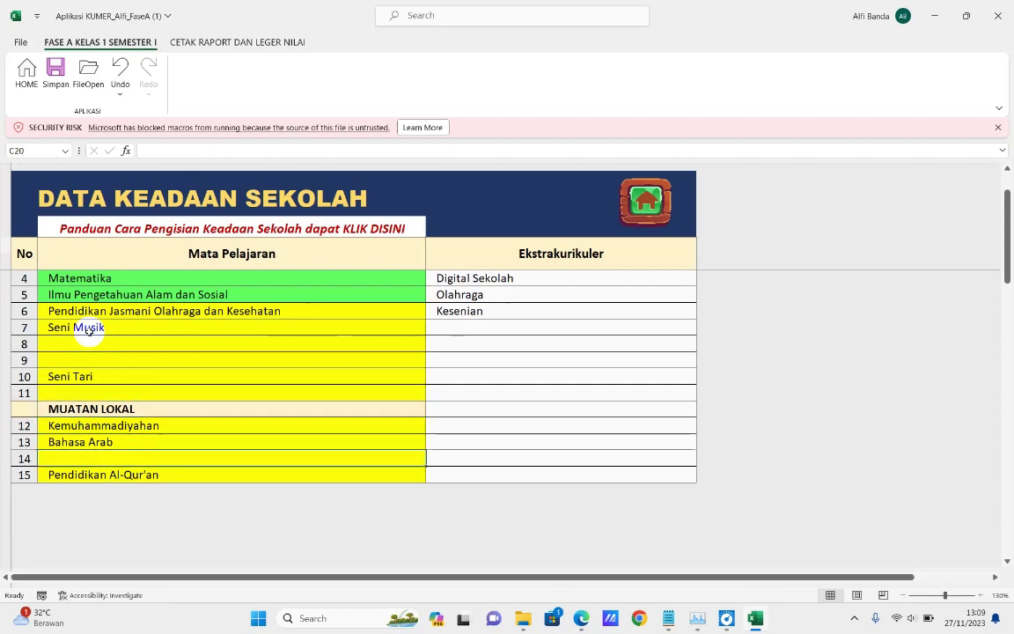
{"action": "key", "text": "ctrl+z"}
{"action": "key", "text": "Down"}
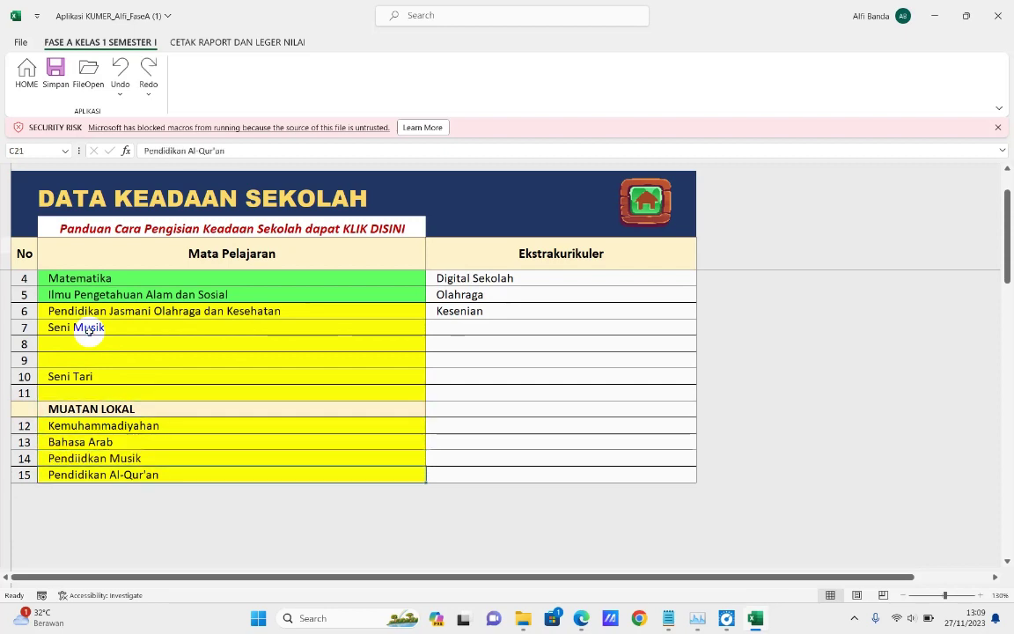
{"action": "scroll", "coordinate": [89, 411], "scroll_direction": "up", "scroll_amount": 1}
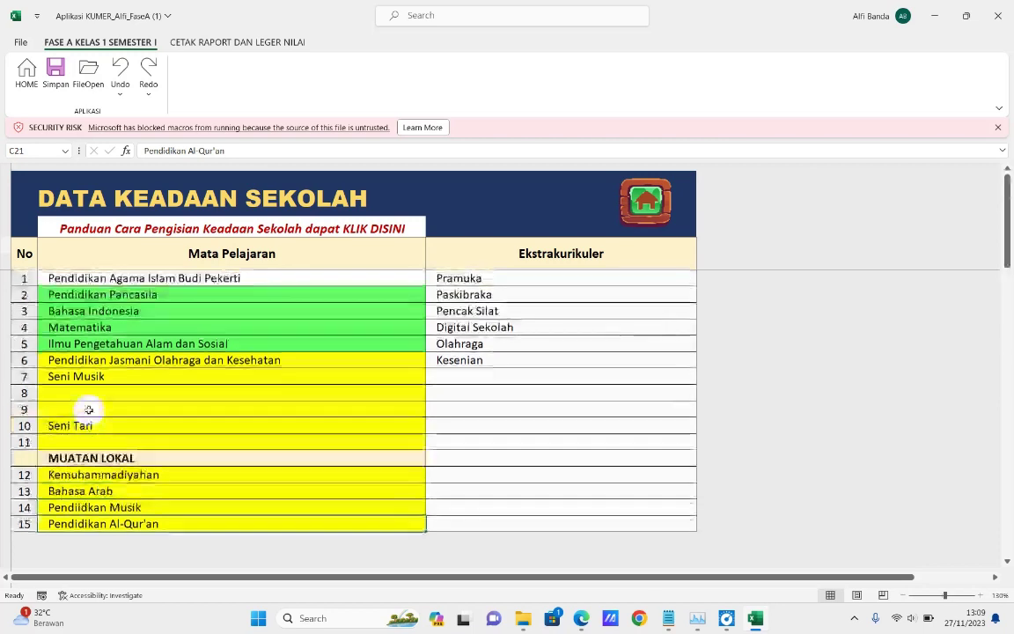
{"action": "left_click", "coordinate": [73, 406]}
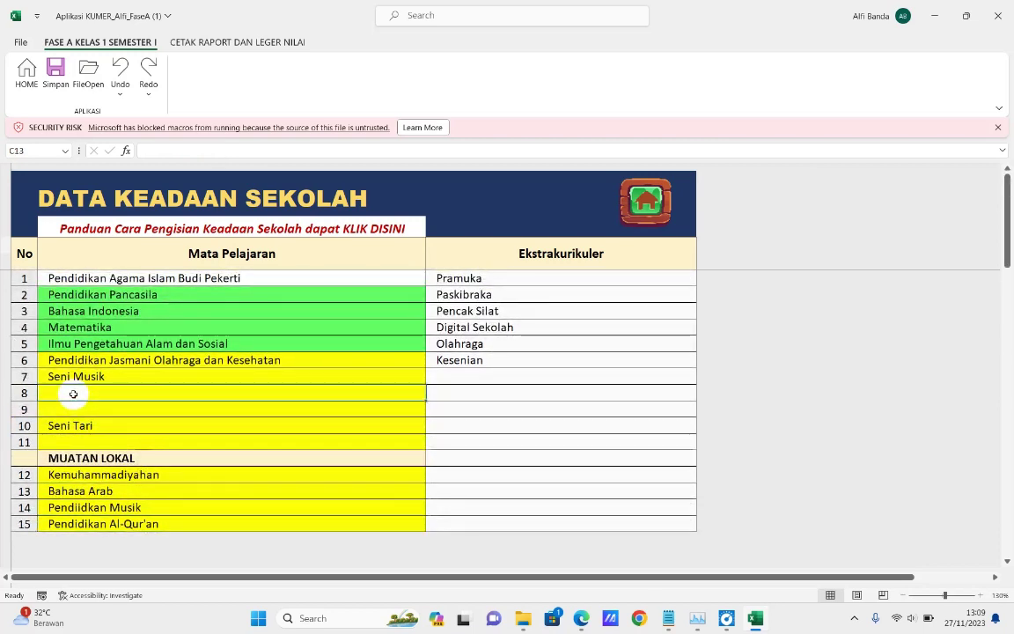
Number Seni Tari 8, Kemuhammadiyahan 9 and Bahasa Arab 10, entering 10 in the next No cell.
{"action": "left_click", "coordinate": [20, 393]}
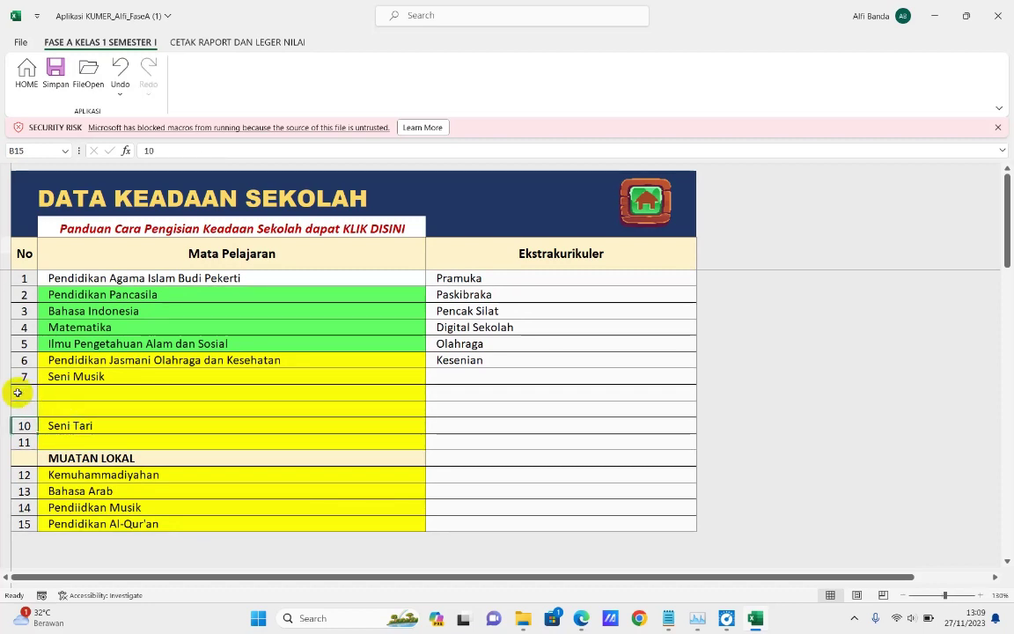
{"action": "type", "text": "8"}
{"action": "key", "text": "Return"}
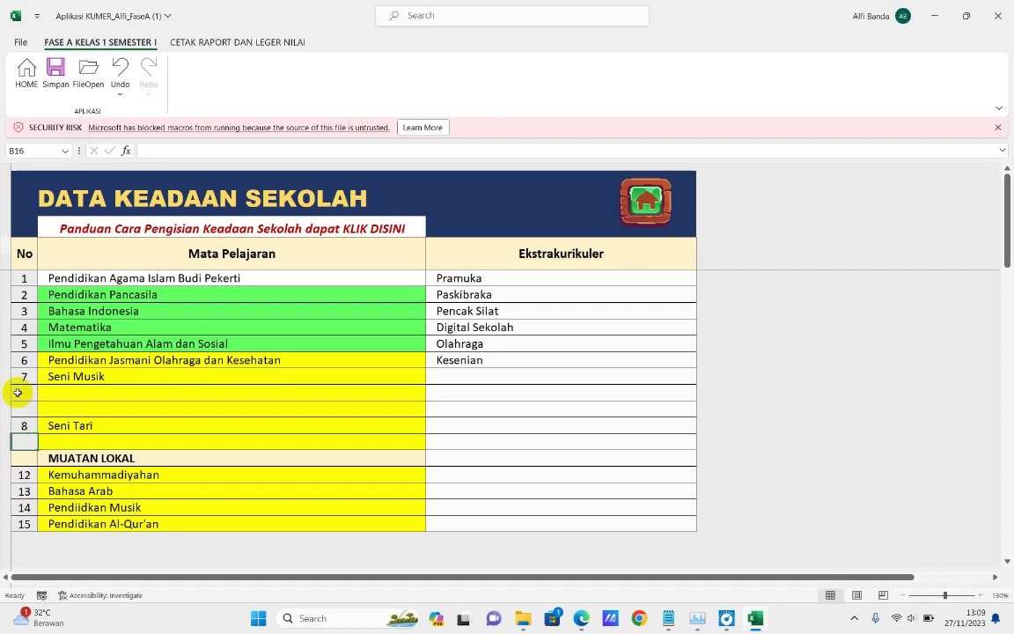
{"action": "type", "text": "9"}
{"action": "key", "text": "Return"}
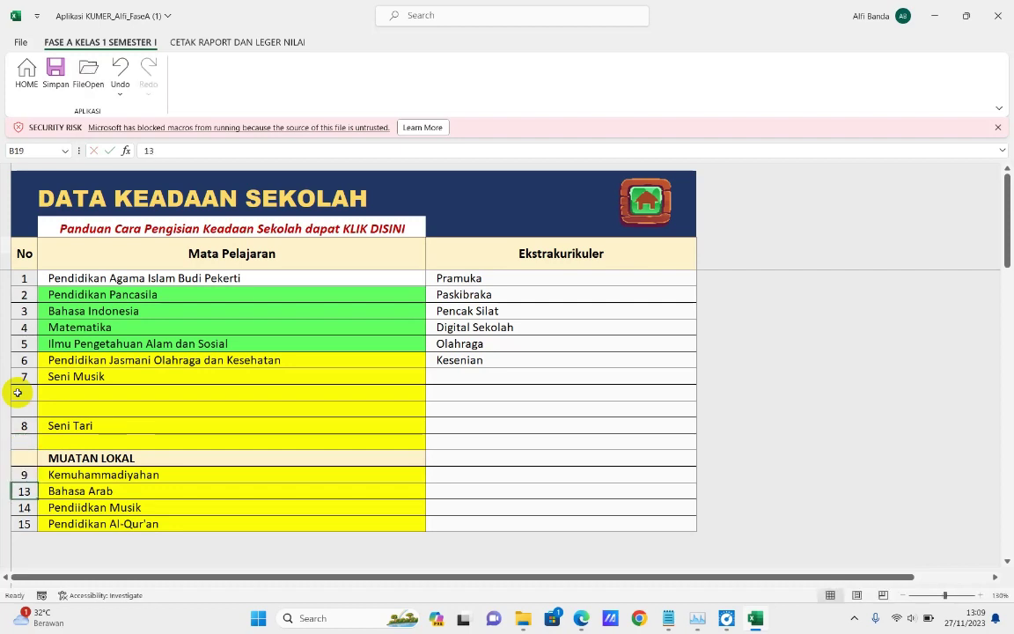
{"action": "type", "text": "10"}
{"action": "key", "text": "Return"}
{"action": "type", "text": "10"}
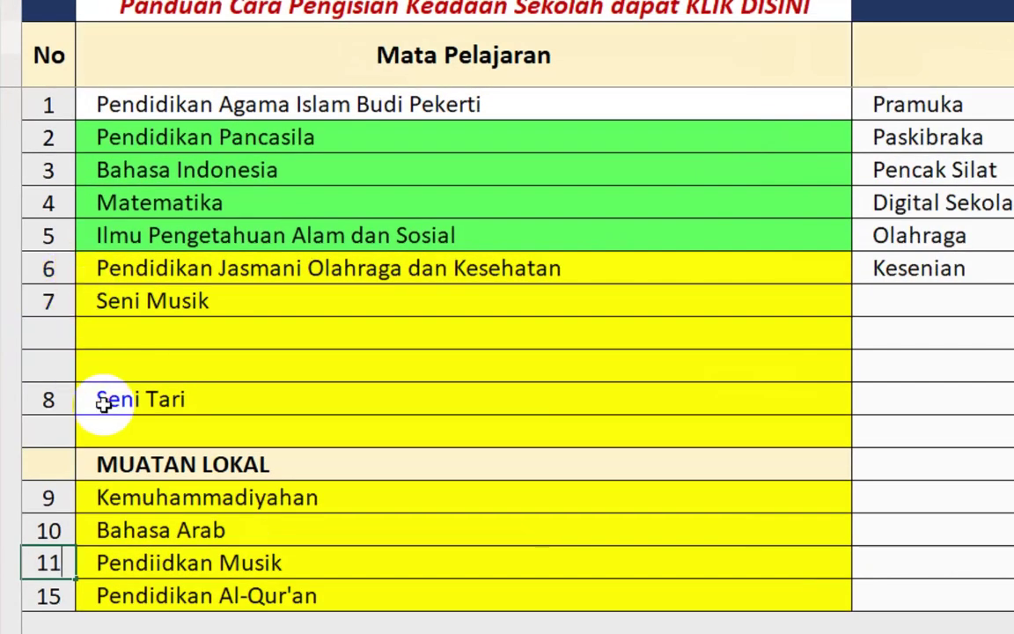
Select the two blank subject rows and their number cells to inspect them.
{"action": "left_click", "coordinate": [53, 427]}
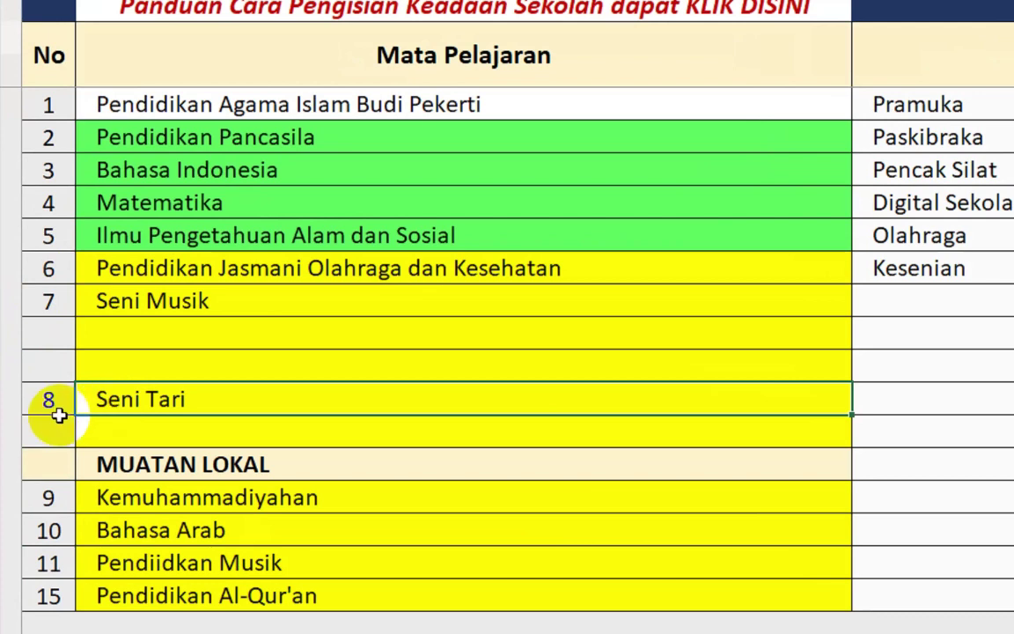
{"action": "left_click_drag", "start_coordinate": [59, 408], "coordinate": [100, 409]}
{"action": "left_click_drag", "start_coordinate": [72, 338], "coordinate": [78, 335]}
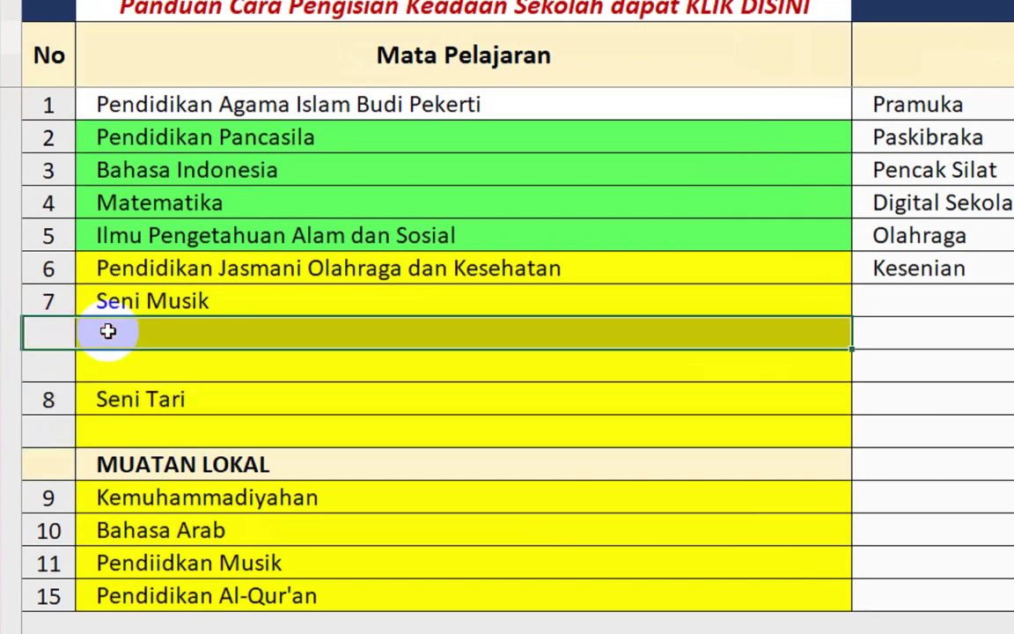
{"action": "left_click", "coordinate": [107, 331]}
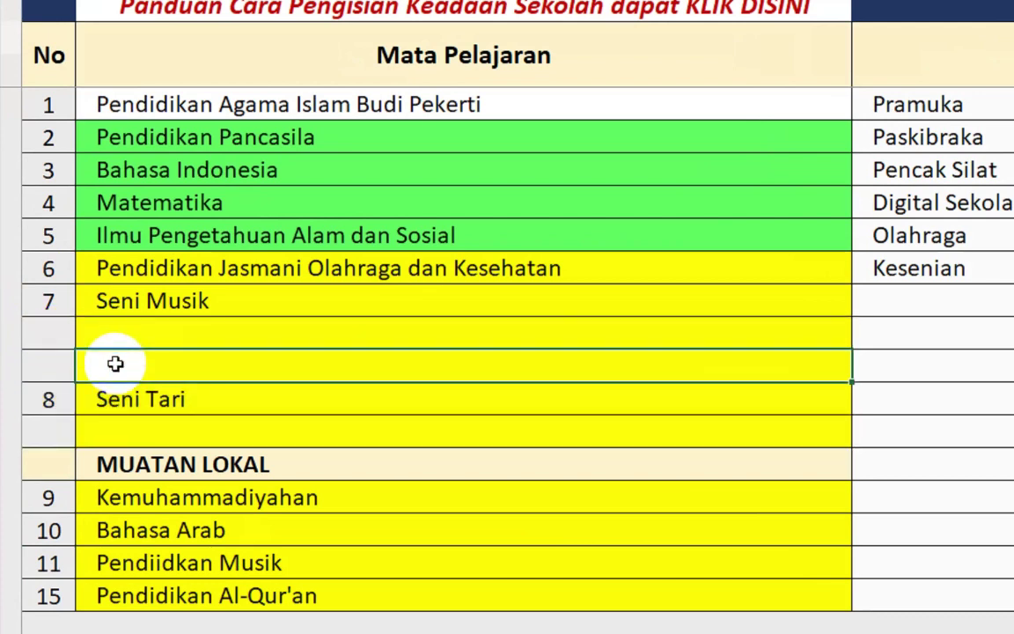
{"action": "left_click", "coordinate": [118, 356]}
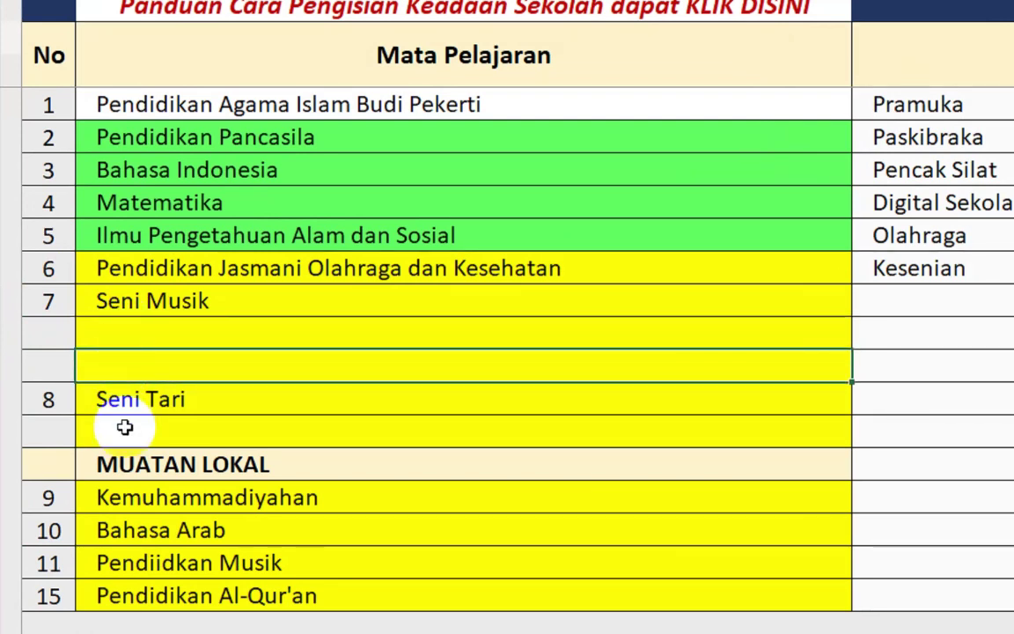
{"action": "left_click", "coordinate": [53, 338]}
{"action": "left_click_drag", "start_coordinate": [53, 337], "coordinate": [139, 363]}
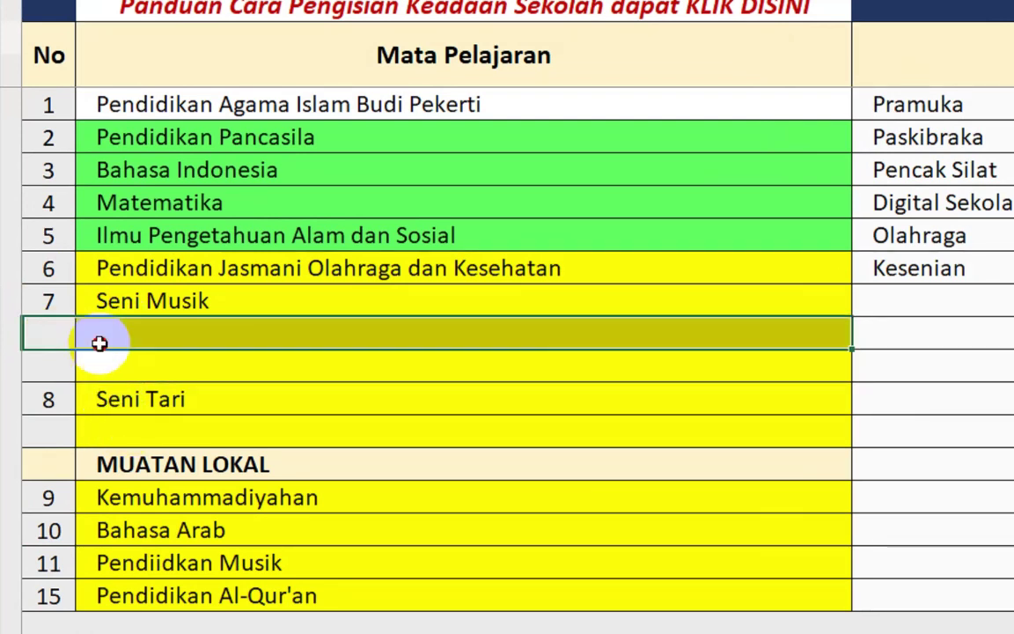
{"action": "left_click", "coordinate": [117, 355]}
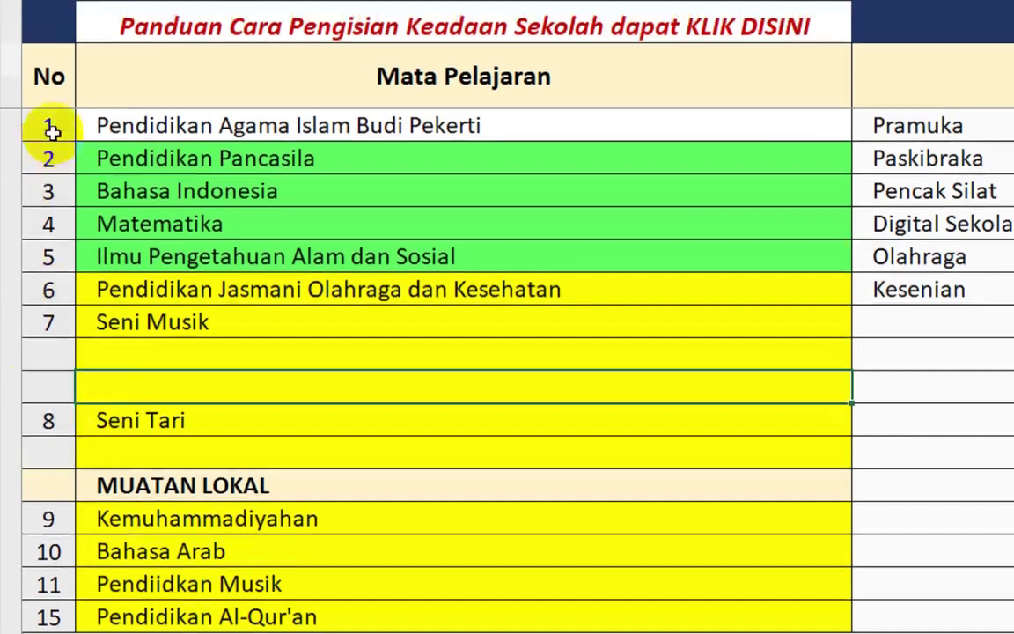
Check the No column numbering, then enter 12 for Pendidikan Al-Qur'an.
{"action": "mouse_move", "coordinate": [51, 158]}
{"action": "left_mouse_down"}
{"action": "mouse_move", "coordinate": [40, 290]}
{"action": "mouse_move", "coordinate": [58, 360]}
{"action": "left_mouse_up"}
{"action": "left_click", "coordinate": [49, 190]}
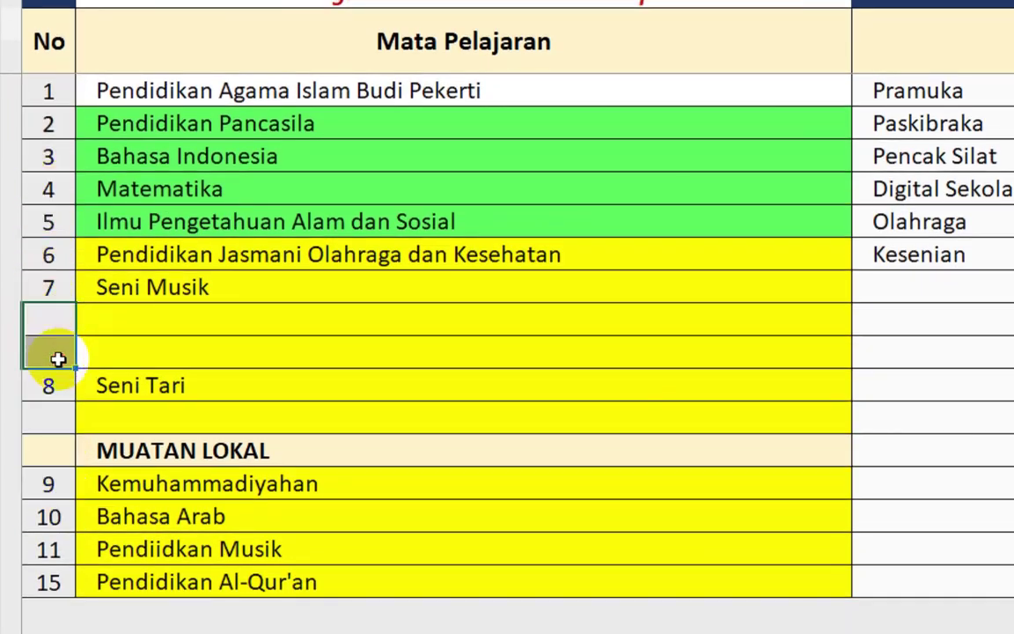
{"action": "left_click", "coordinate": [44, 287]}
{"action": "left_click", "coordinate": [52, 255]}
{"action": "left_click", "coordinate": [52, 221]}
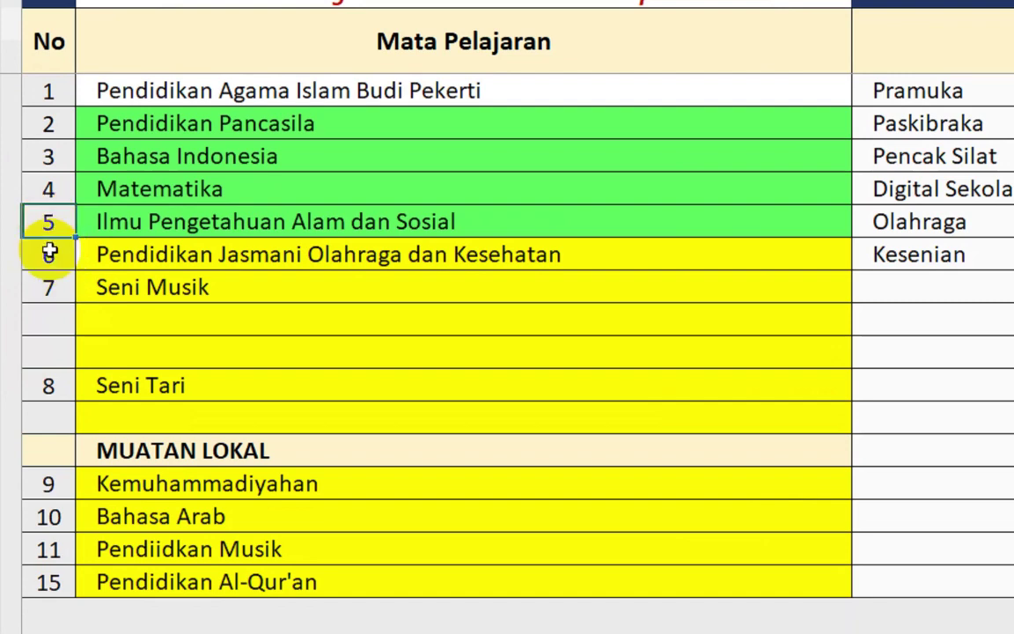
{"action": "left_click", "coordinate": [50, 254]}
{"action": "left_click", "coordinate": [51, 287]}
{"action": "left_click", "coordinate": [51, 386]}
{"action": "left_click", "coordinate": [50, 483]}
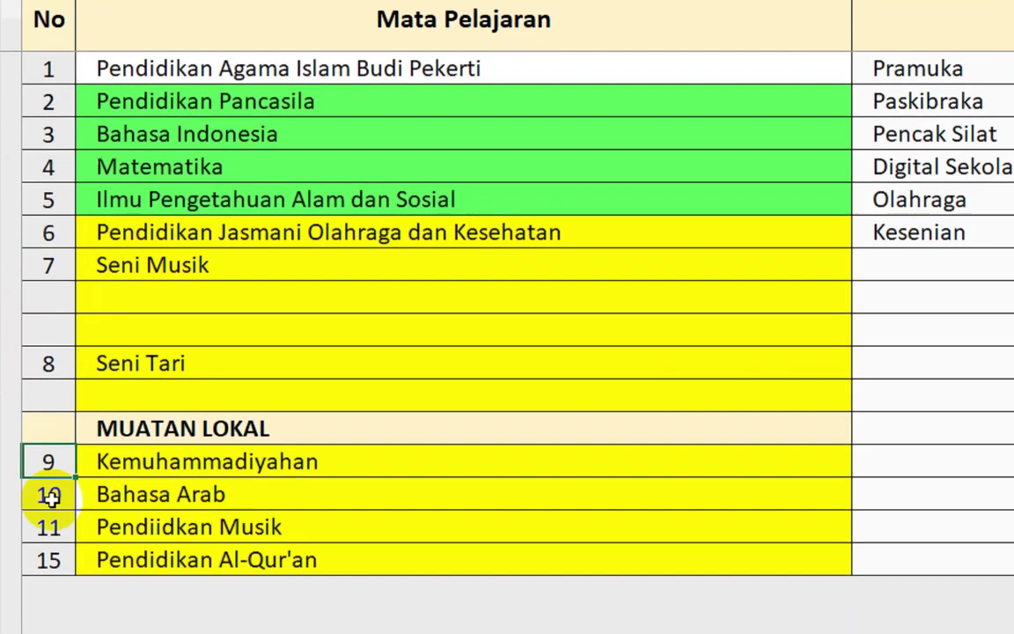
{"action": "left_click", "coordinate": [50, 560]}
{"action": "type", "text": "1"}
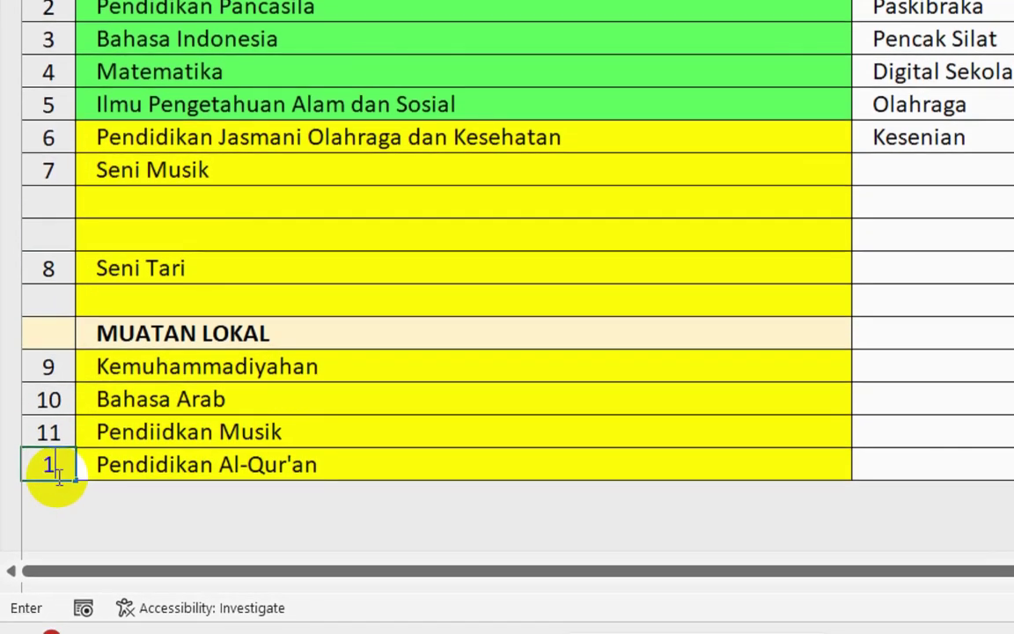
{"action": "type", "text": "2"}
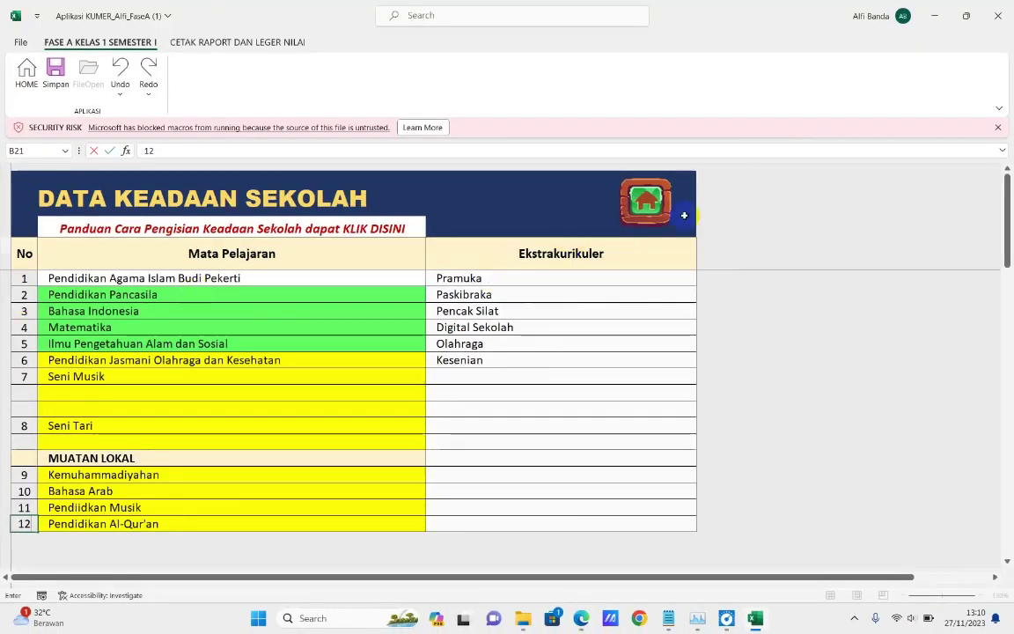
On the HOME sheet, filter the FORMATIF column by white cell colour to hide the red blank subject rows.
{"action": "left_click", "coordinate": [670, 196]}
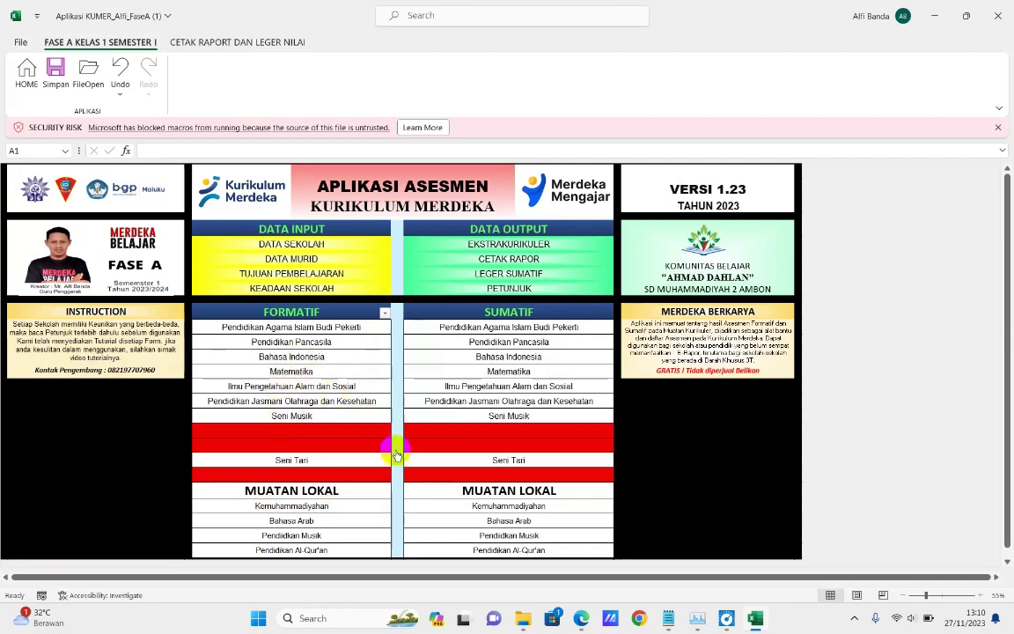
{"action": "left_click", "coordinate": [316, 431]}
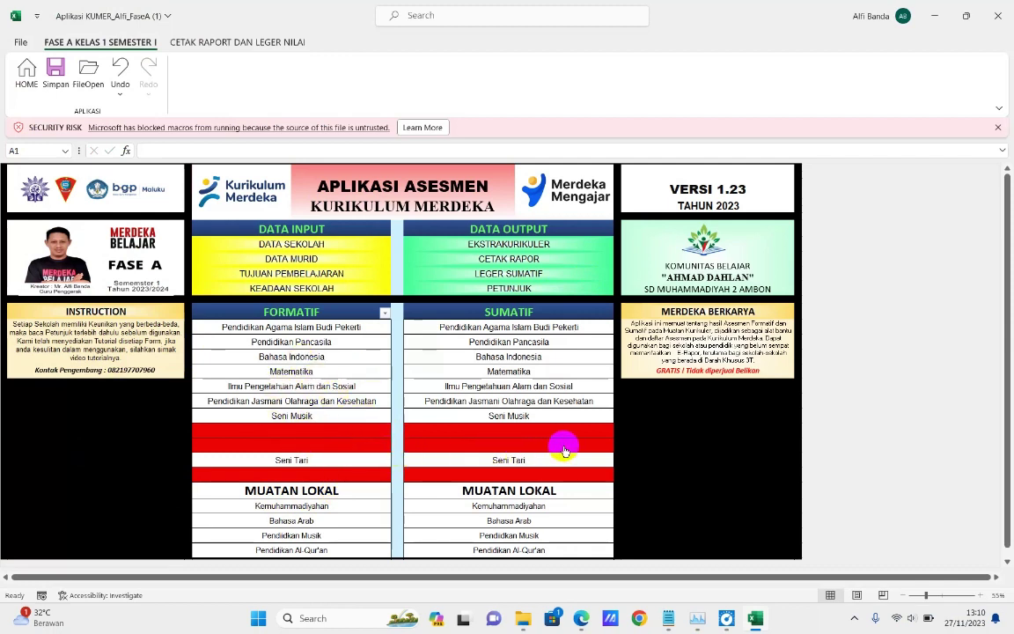
{"action": "left_click", "coordinate": [510, 463]}
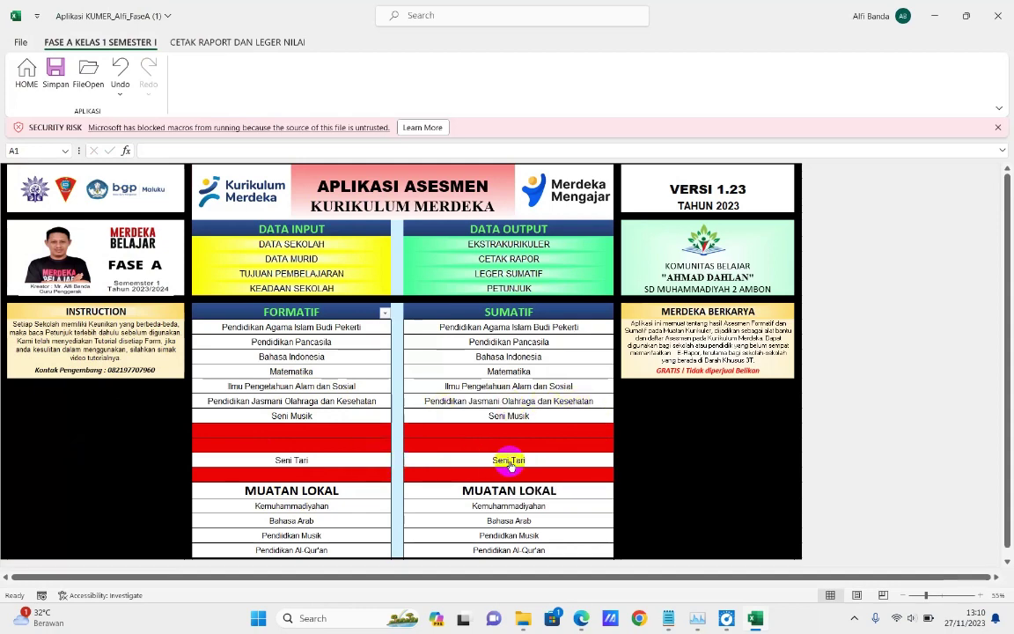
{"action": "left_click", "coordinate": [384, 316]}
{"action": "left_click", "coordinate": [444, 137]}
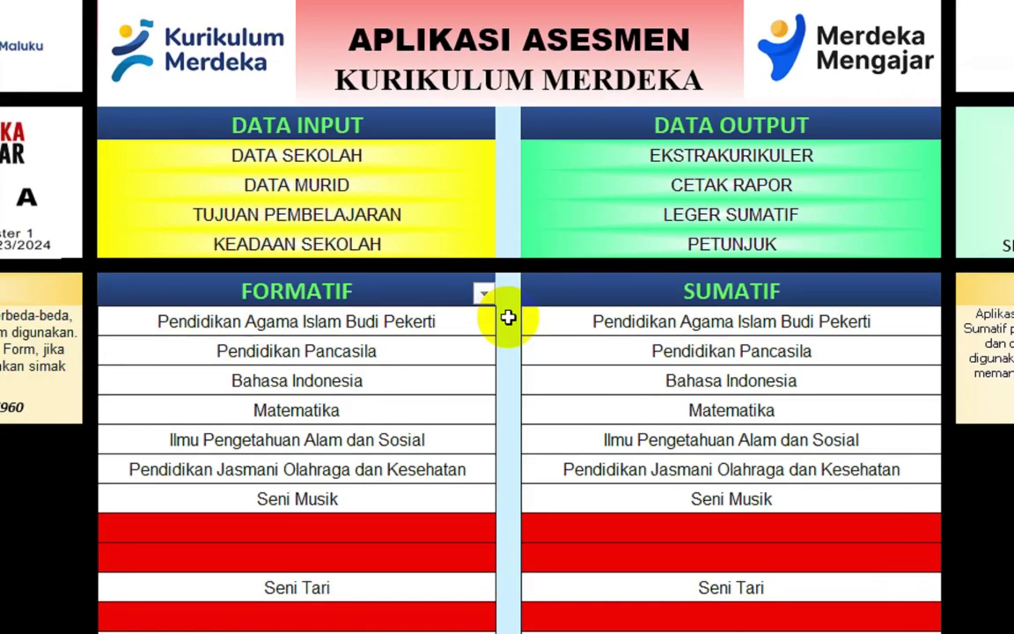
{"action": "left_click", "coordinate": [483, 298]}
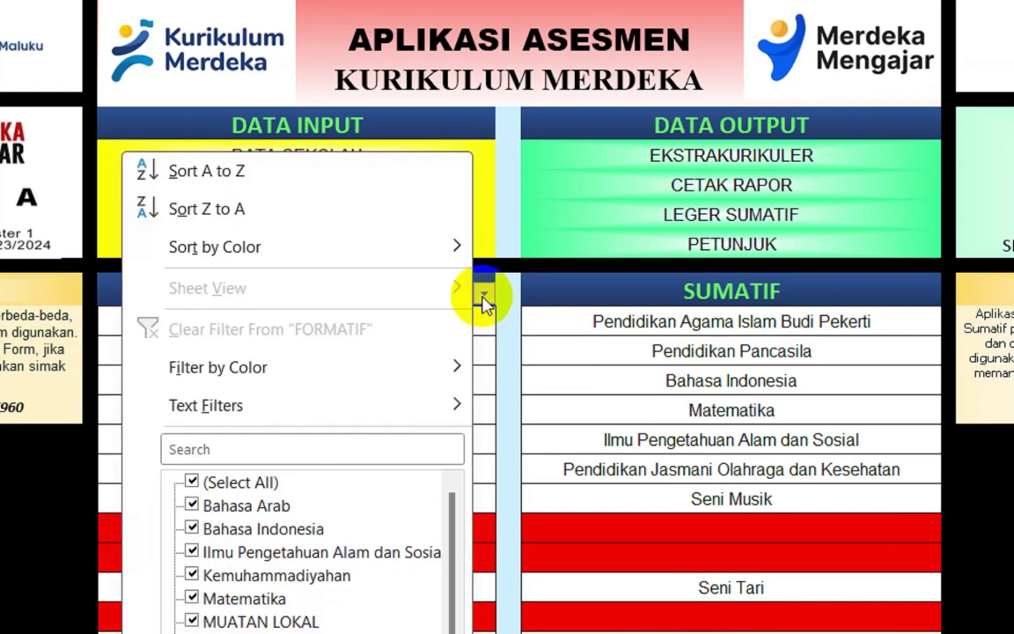
{"action": "mouse_move", "coordinate": [258, 381]}
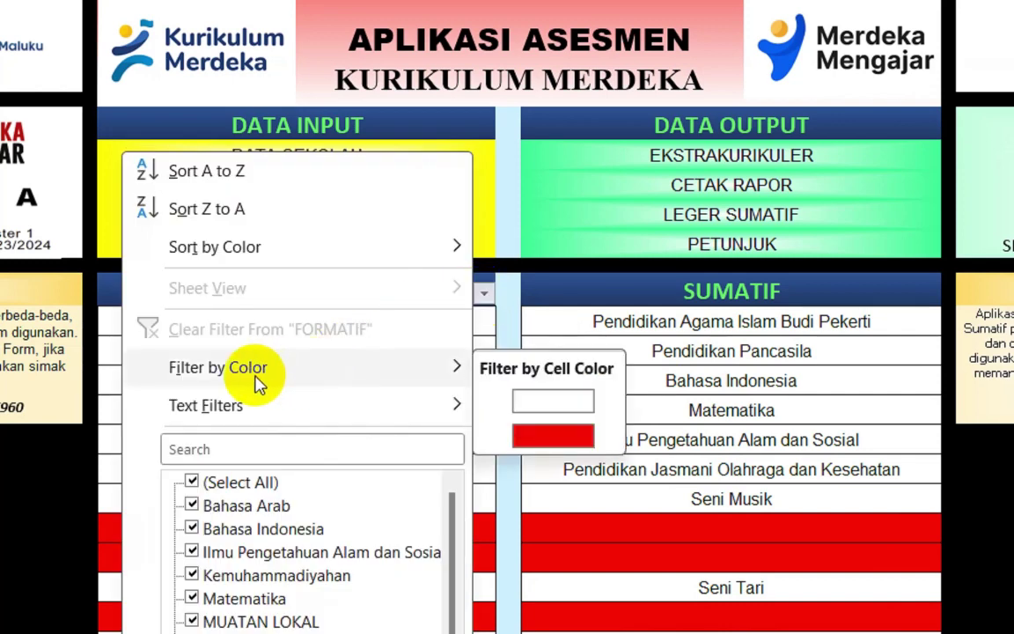
{"action": "left_click", "coordinate": [553, 412]}
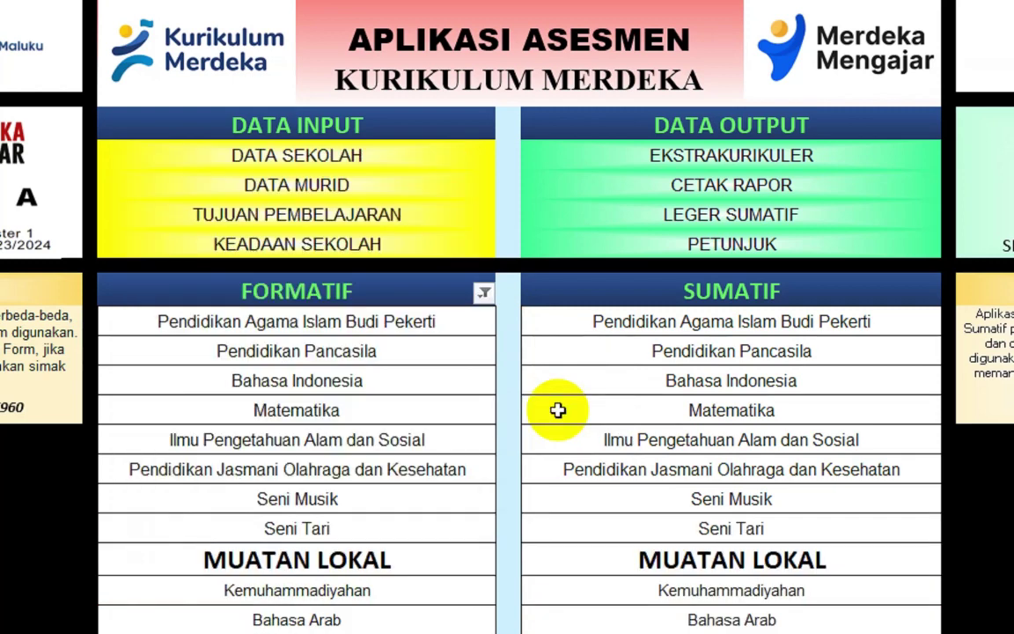
{"action": "scroll", "coordinate": [466, 532], "scroll_direction": "down", "scroll_amount": 2}
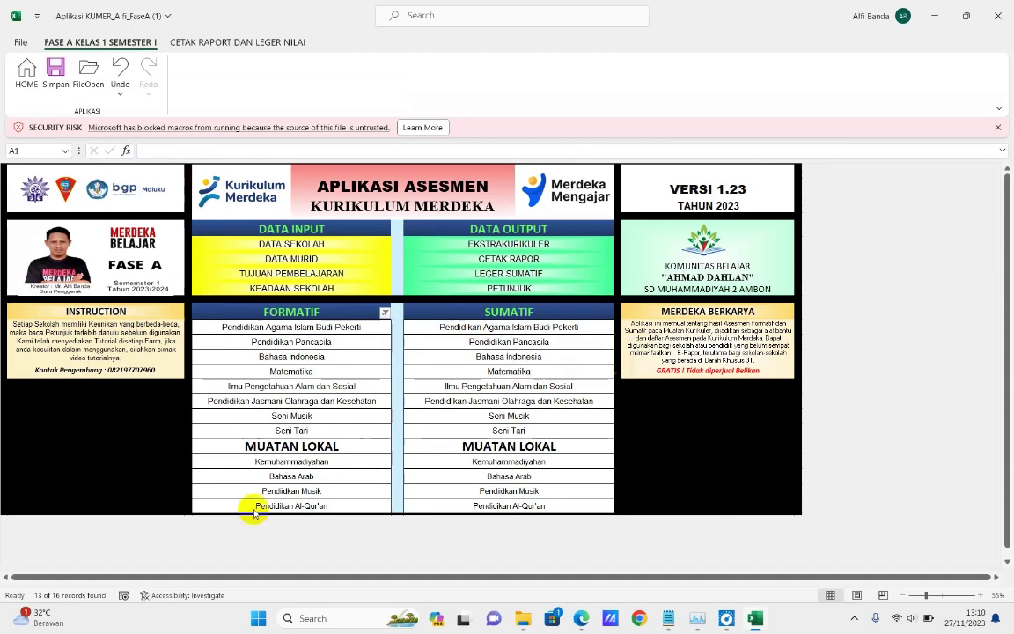
Open the CETAK RAPOR report and select the blank subject rows below Seni Tari.
{"action": "left_click", "coordinate": [512, 261]}
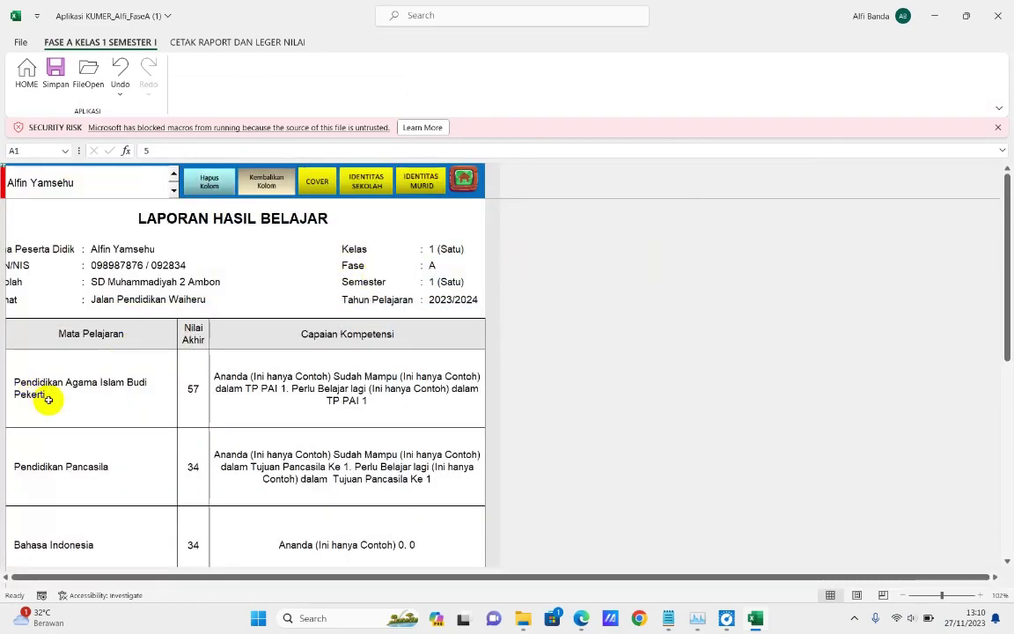
{"action": "scroll", "coordinate": [48, 399], "scroll_direction": "down", "scroll_amount": 2}
{"action": "scroll", "coordinate": [63, 398], "scroll_direction": "down", "scroll_amount": 4}
{"action": "scroll", "coordinate": [63, 399], "scroll_direction": "down", "scroll_amount": 3}
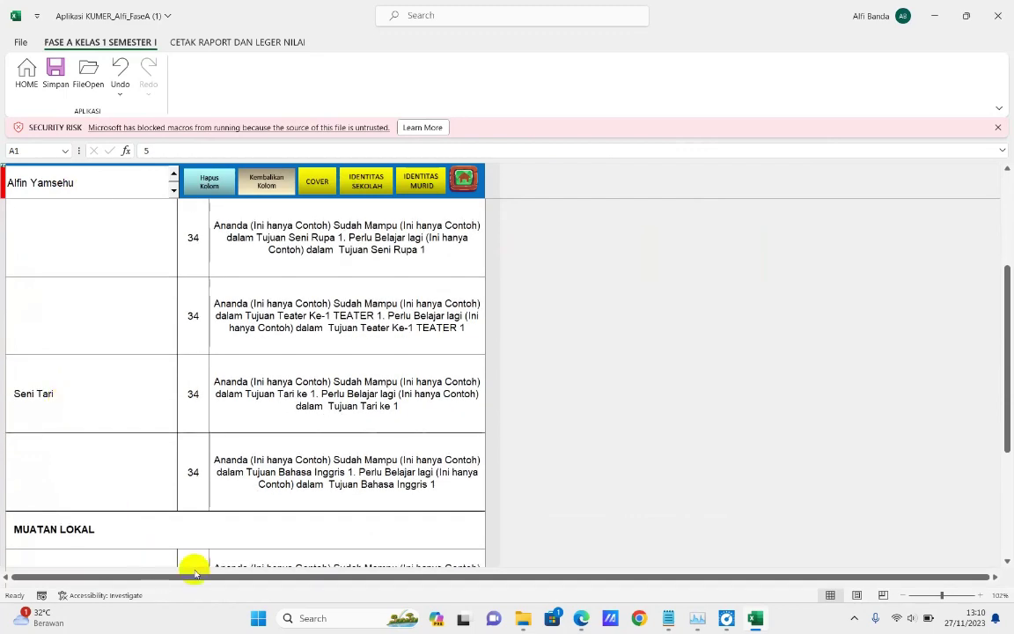
{"action": "left_click_drag", "start_coordinate": [240, 572], "coordinate": [206, 577]}
{"action": "scroll", "coordinate": [35, 326], "scroll_direction": "up", "scroll_amount": 3}
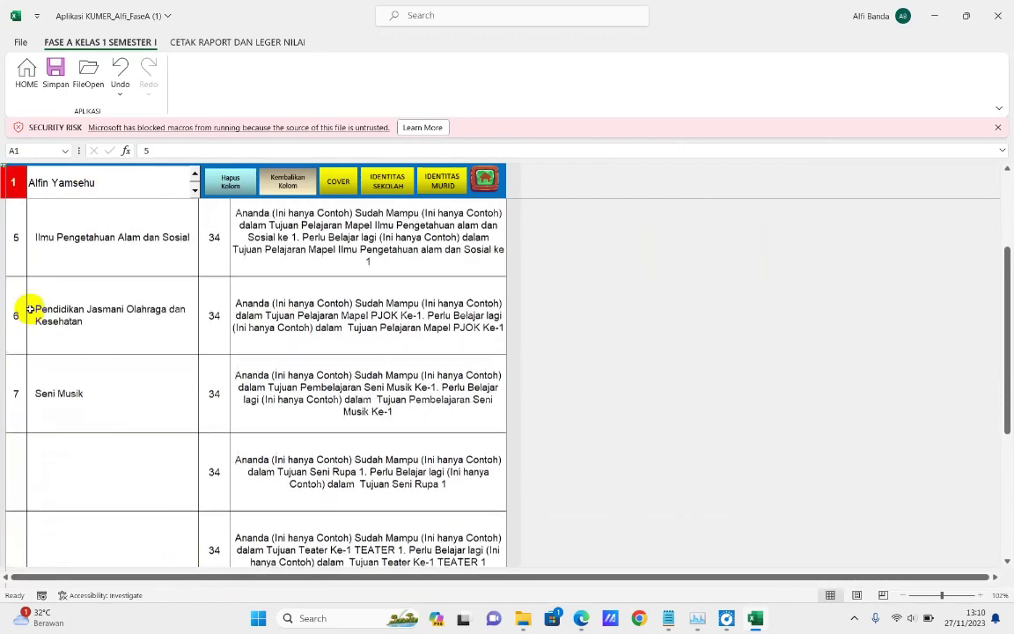
{"action": "scroll", "coordinate": [29, 362], "scroll_direction": "down", "scroll_amount": 1}
{"action": "scroll", "coordinate": [35, 320], "scroll_direction": "up", "scroll_amount": 1}
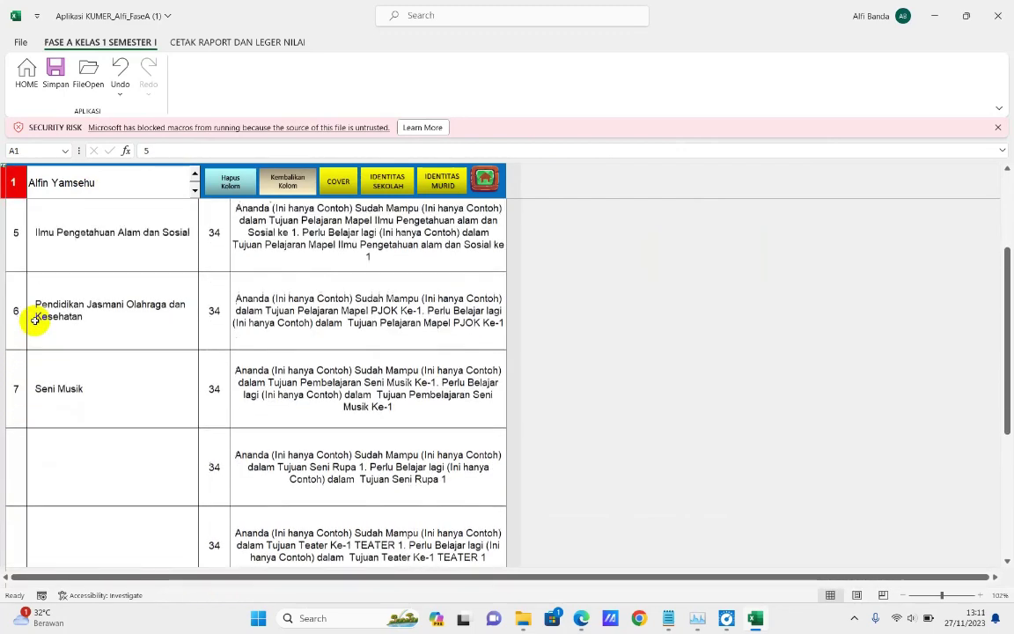
{"action": "scroll", "coordinate": [29, 311], "scroll_direction": "down", "scroll_amount": 1}
{"action": "scroll", "coordinate": [21, 291], "scroll_direction": "up", "scroll_amount": 1}
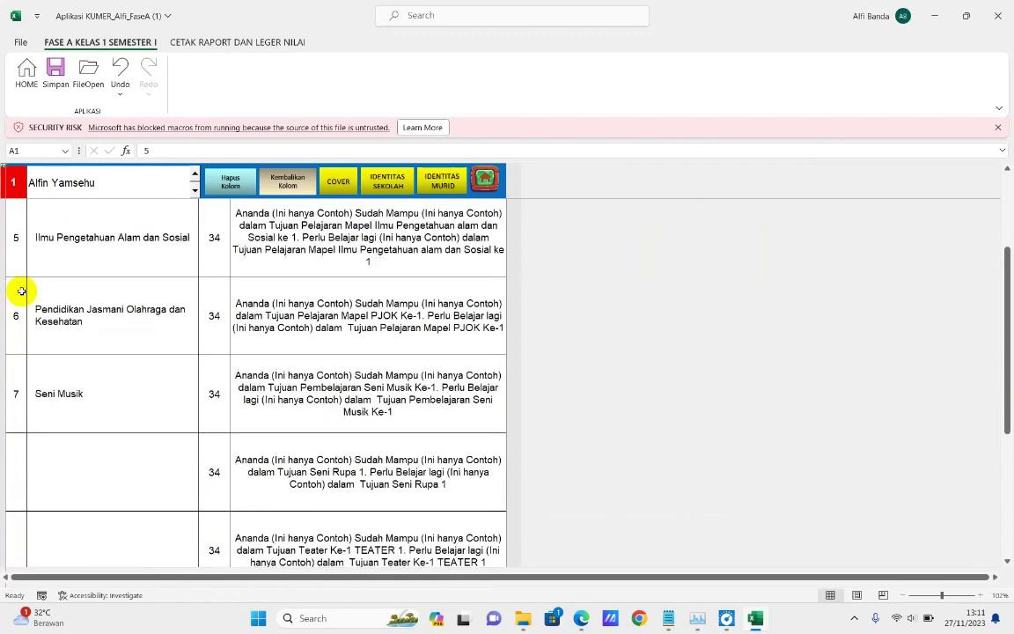
{"action": "left_click_drag", "start_coordinate": [15, 456], "coordinate": [99, 522]}
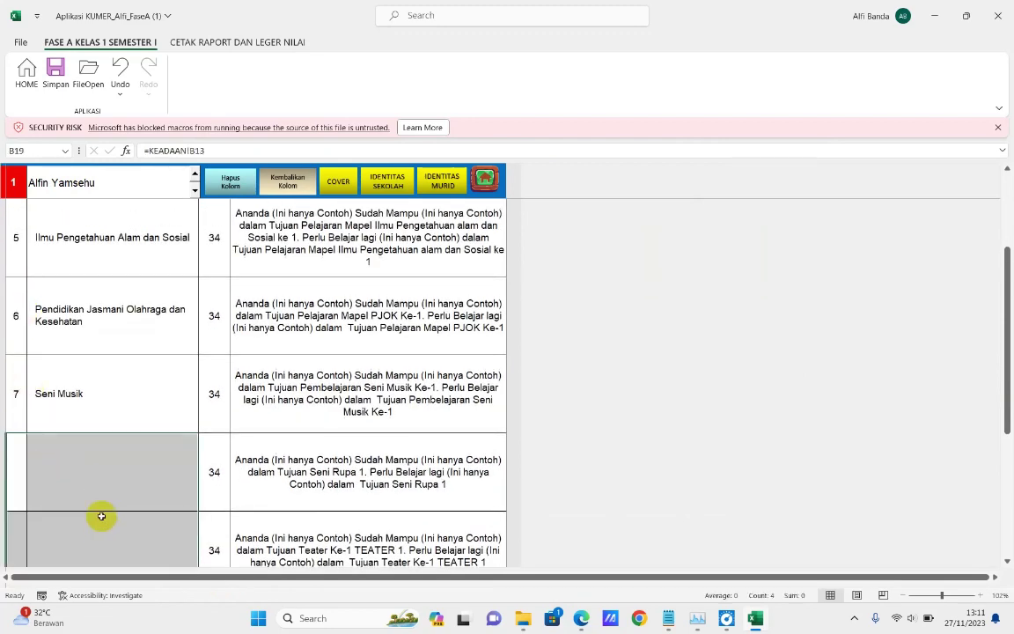
{"action": "scroll", "coordinate": [101, 516], "scroll_direction": "down", "scroll_amount": 1}
{"action": "left_click", "coordinate": [20, 464]}
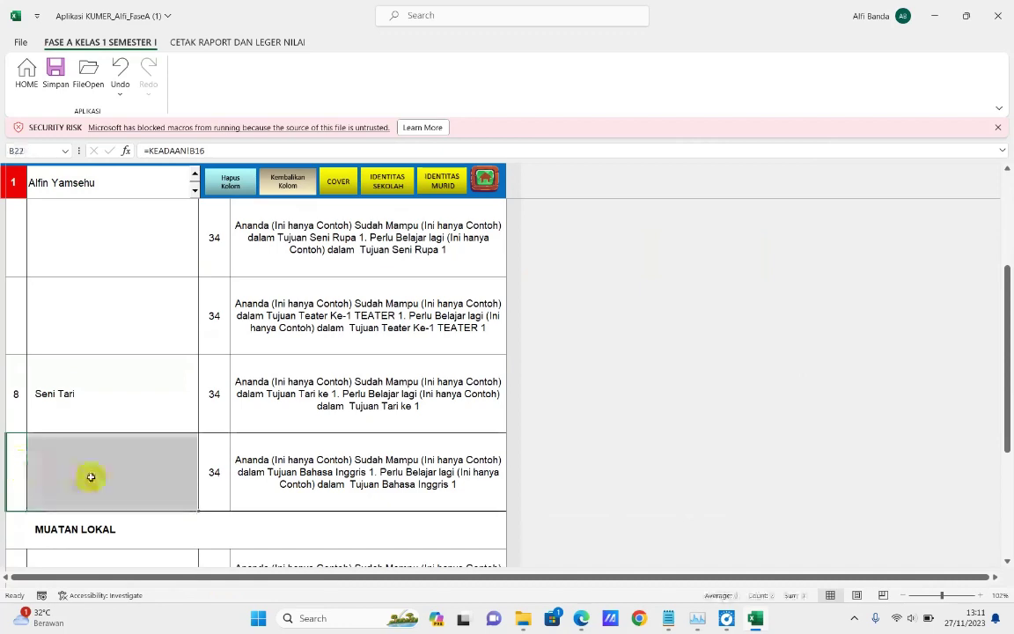
Review the report's subject descriptions and select the PJOK achievement description.
{"action": "scroll", "coordinate": [91, 471], "scroll_direction": "down", "scroll_amount": 2}
{"action": "scroll", "coordinate": [90, 402], "scroll_direction": "up", "scroll_amount": 2}
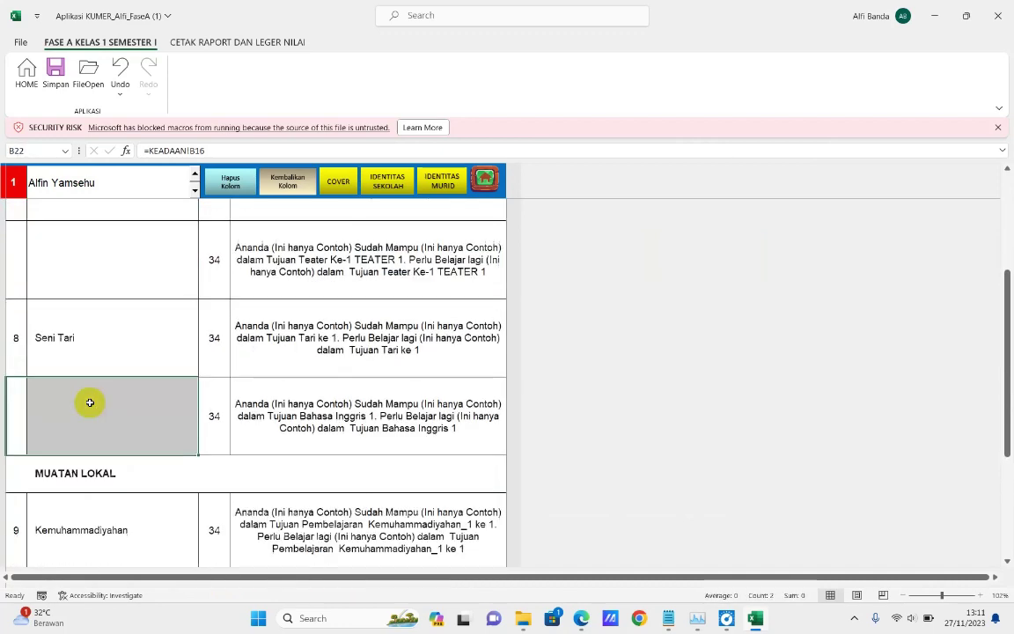
{"action": "scroll", "coordinate": [89, 402], "scroll_direction": "up", "scroll_amount": 1}
{"action": "scroll", "coordinate": [90, 403], "scroll_direction": "up", "scroll_amount": 3}
{"action": "scroll", "coordinate": [90, 402], "scroll_direction": "down", "scroll_amount": 3}
{"action": "scroll", "coordinate": [90, 402], "scroll_direction": "up", "scroll_amount": 1}
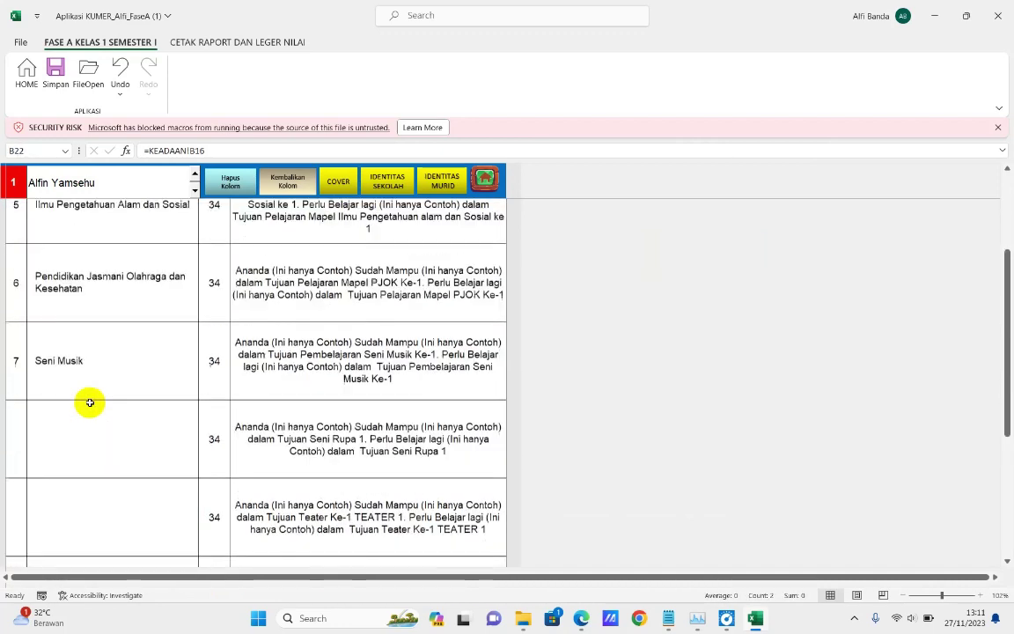
{"action": "scroll", "coordinate": [89, 403], "scroll_direction": "down", "scroll_amount": 1}
{"action": "left_click_drag", "start_coordinate": [12, 240], "coordinate": [121, 299]}
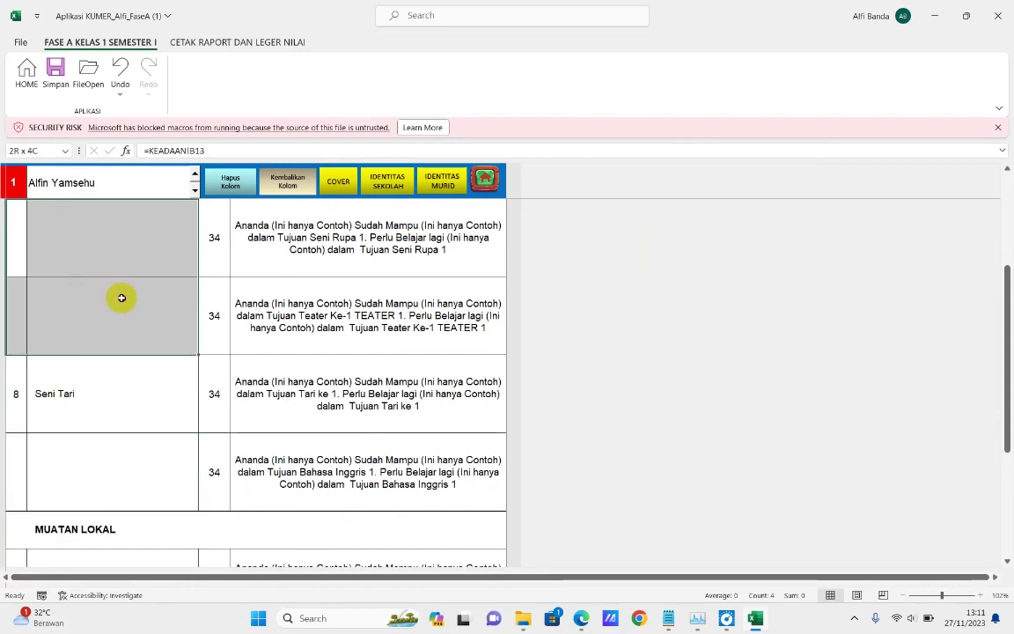
{"action": "scroll", "coordinate": [121, 325], "scroll_direction": "up", "scroll_amount": 1}
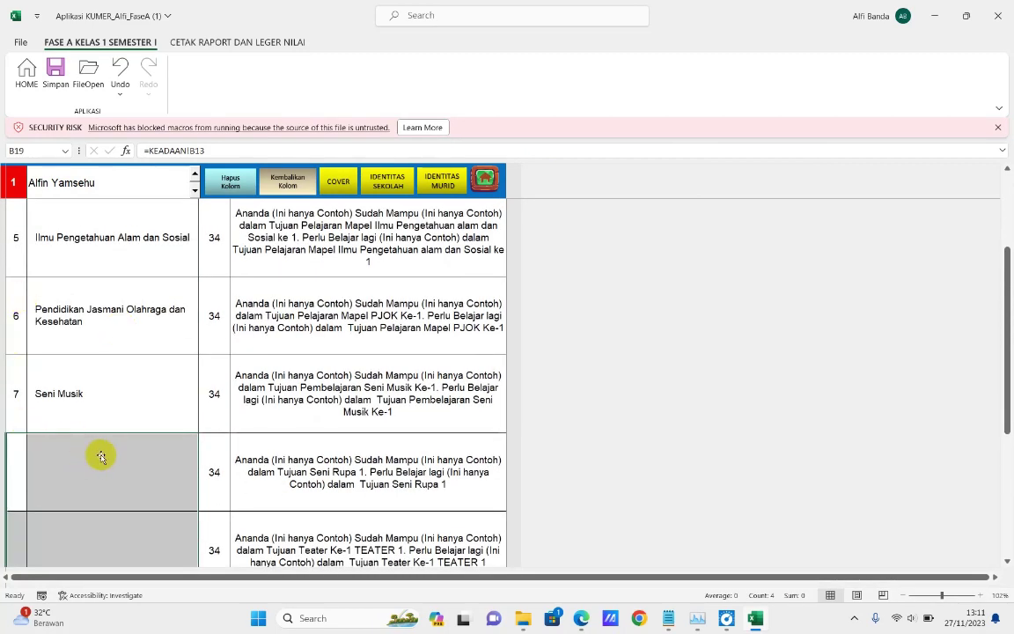
{"action": "left_click", "coordinate": [231, 322]}
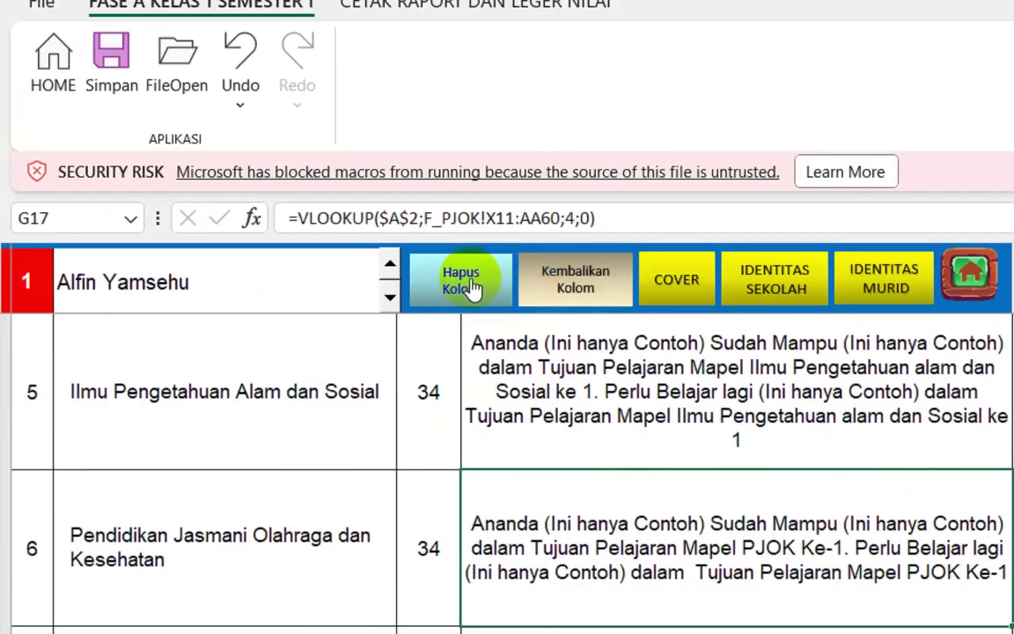
Try the Hapus Kolom macro, dismiss its error, then save and close the workbook.
{"action": "left_click", "coordinate": [235, 185]}
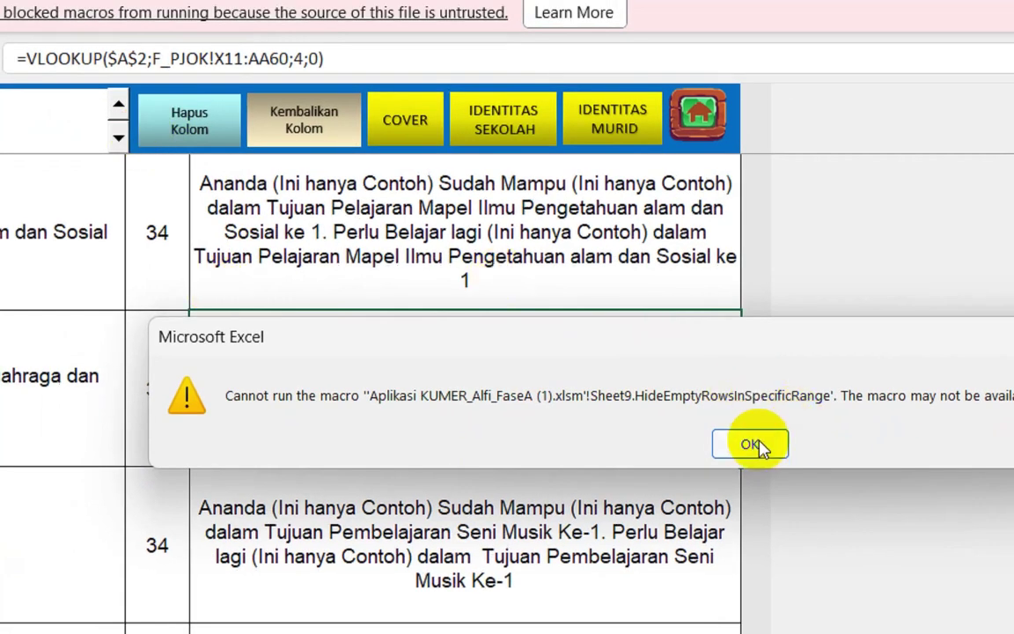
{"action": "left_click", "coordinate": [750, 444]}
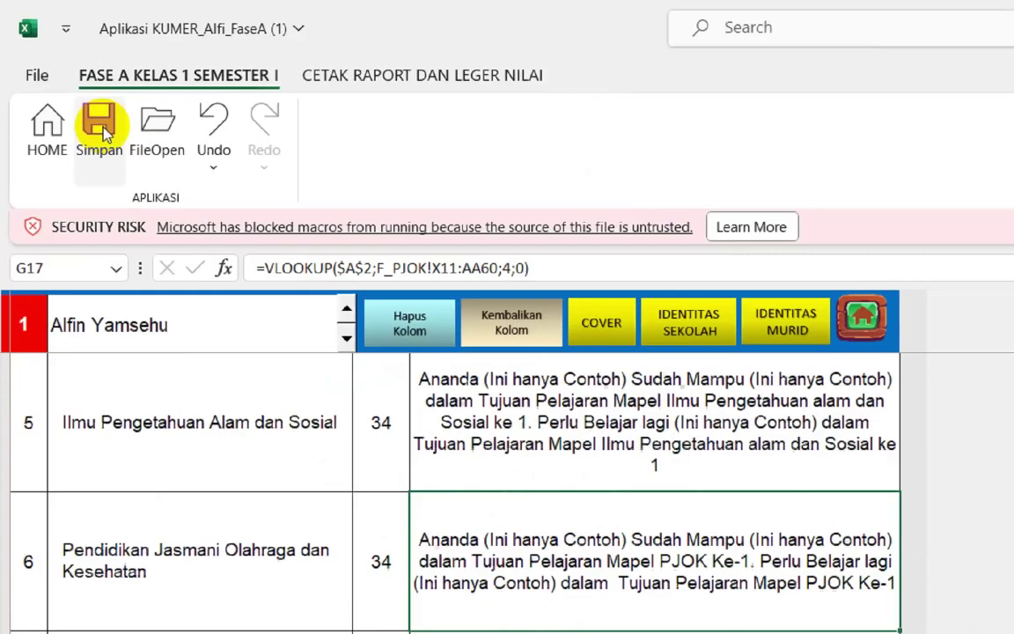
{"action": "left_click", "coordinate": [57, 74]}
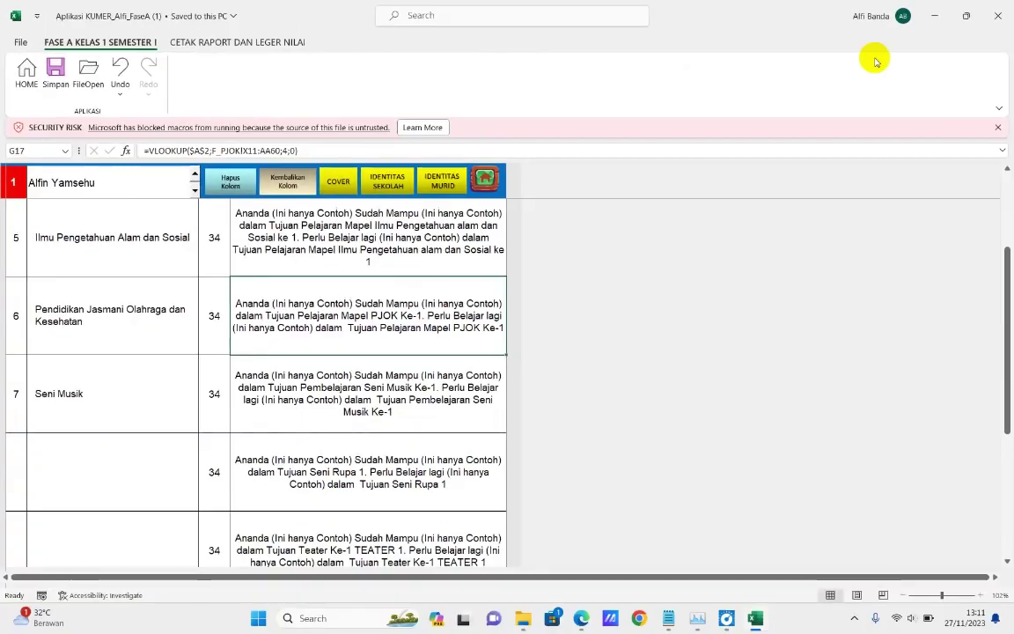
{"action": "left_click", "coordinate": [1009, 14]}
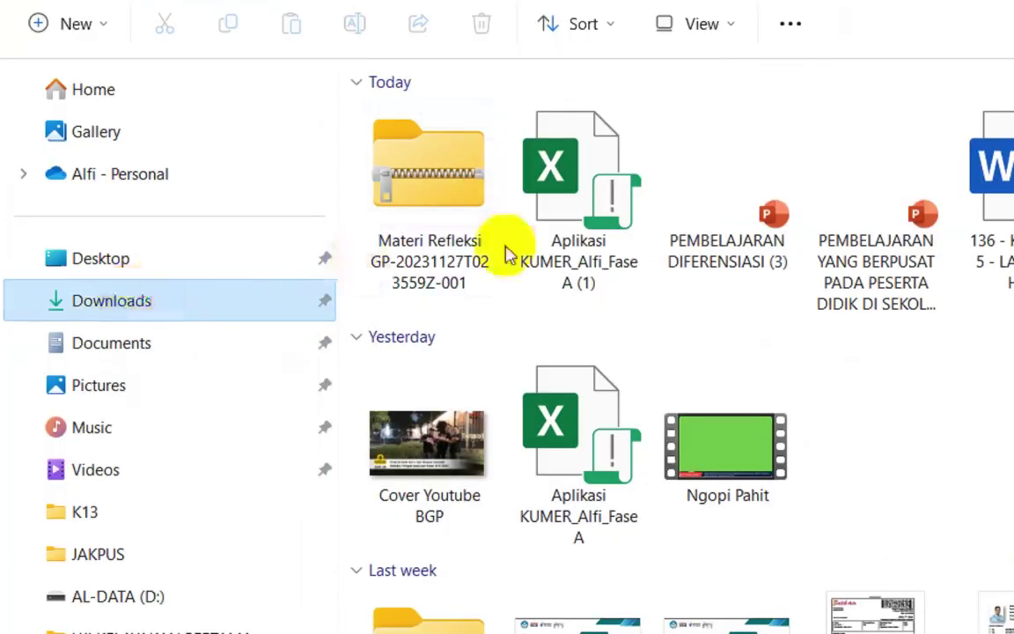
Unblock Aplikasi KUMER_Alfi_FaseA (1) in its file Properties and reopen it in Excel.
{"action": "right_click", "coordinate": [592, 172]}
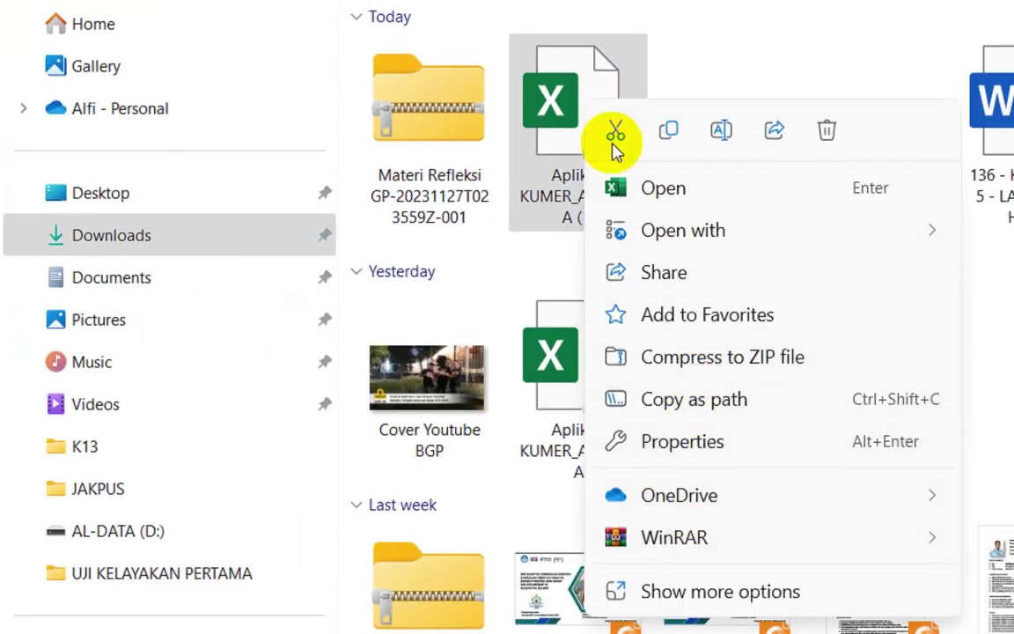
{"action": "left_click", "coordinate": [564, 113]}
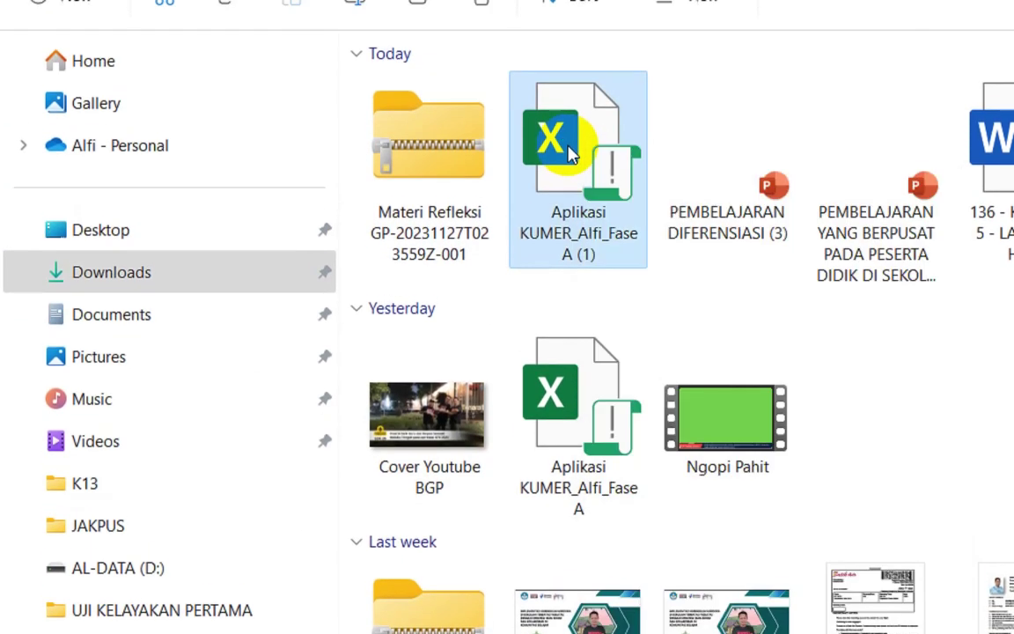
{"action": "right_click", "coordinate": [570, 111]}
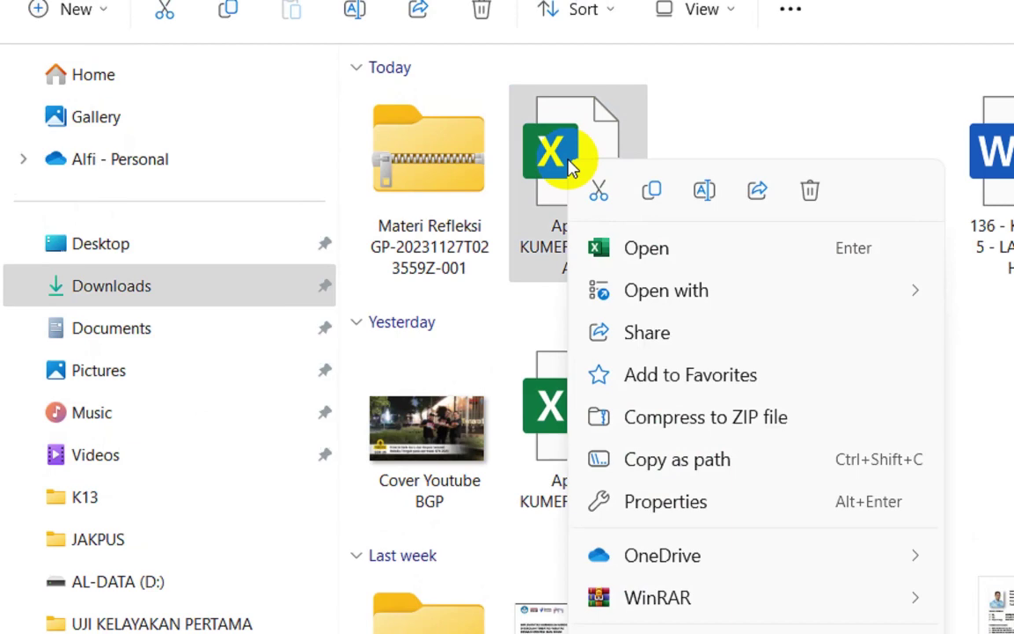
{"action": "left_click", "coordinate": [669, 501]}
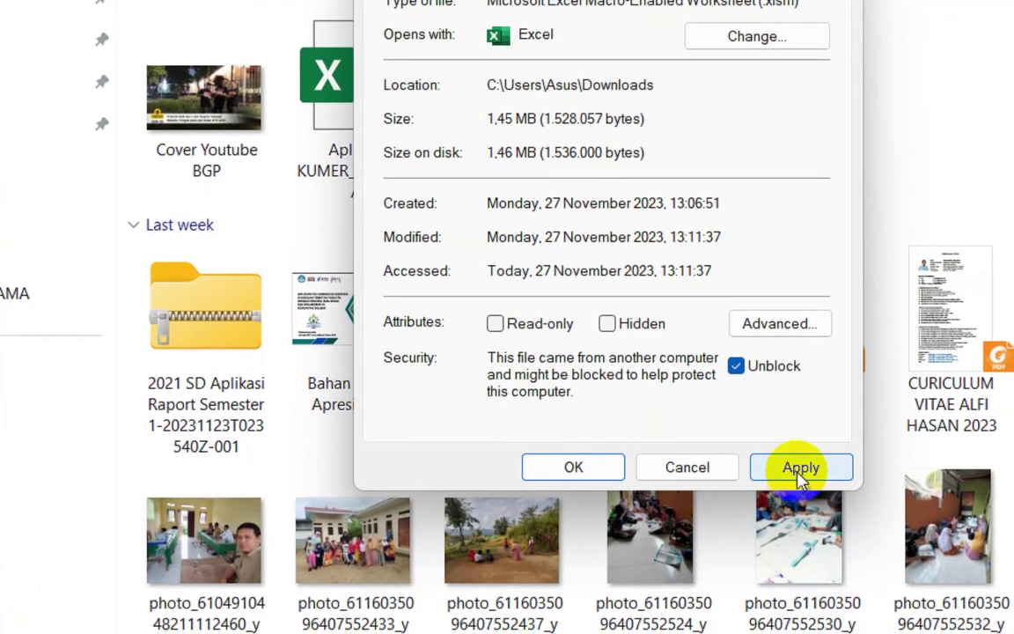
{"action": "left_click", "coordinate": [799, 471]}
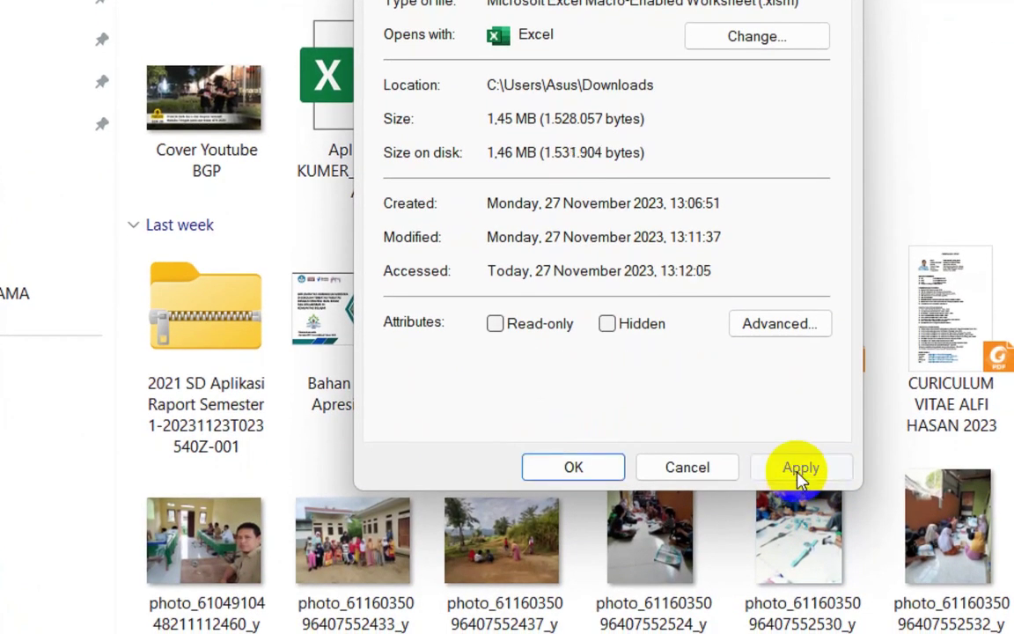
{"action": "left_click", "coordinate": [569, 469]}
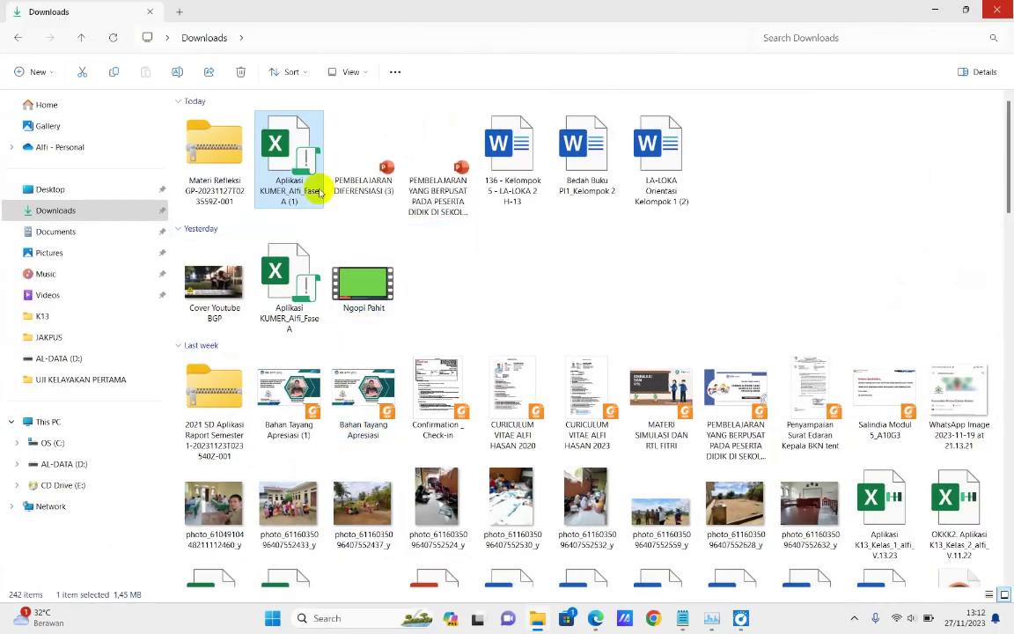
{"action": "left_click", "coordinate": [288, 166]}
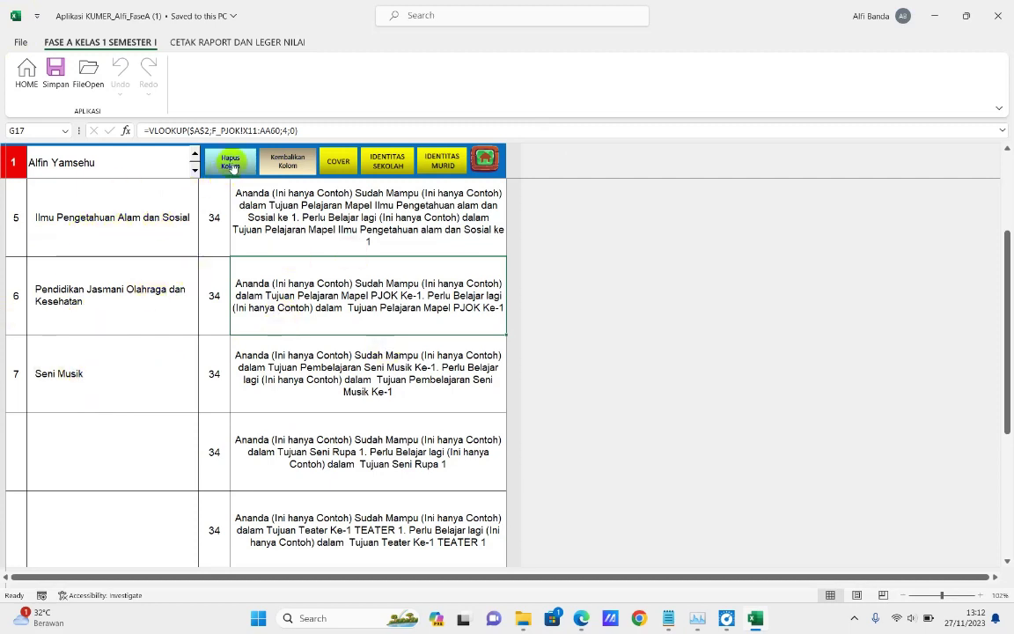
Run Hapus Kolom so Seni Tari follows Seni Musik, then return to the main menu sheet.
{"action": "left_click", "coordinate": [230, 161]}
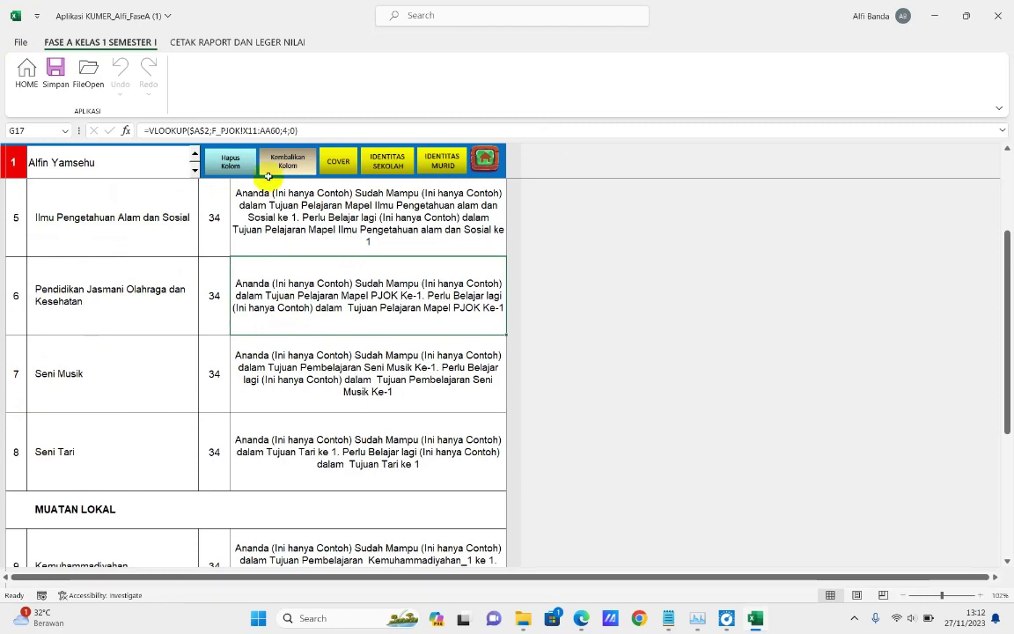
{"action": "left_click", "coordinate": [437, 152]}
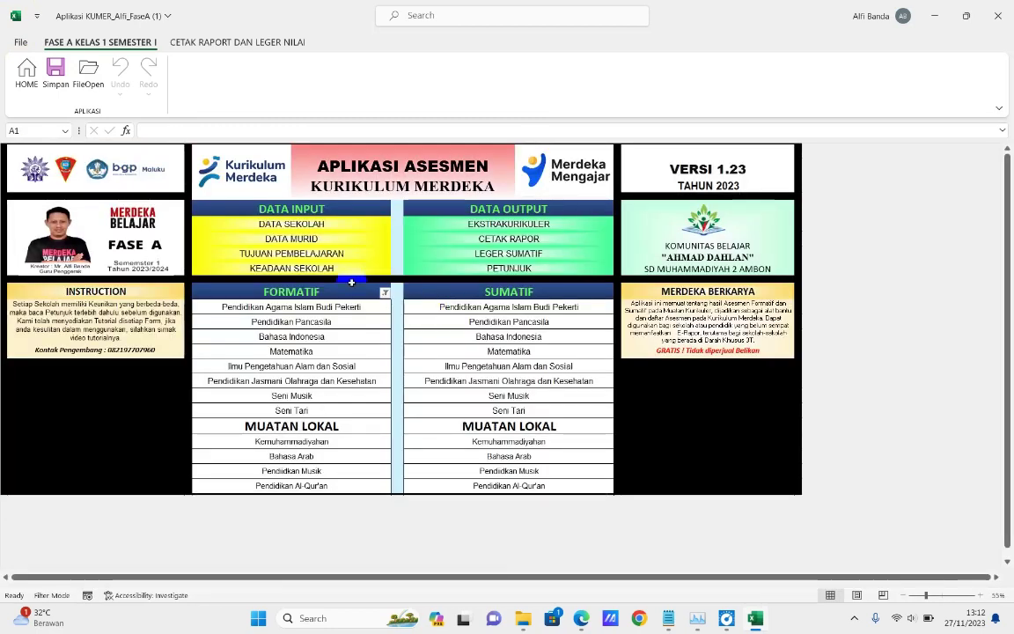